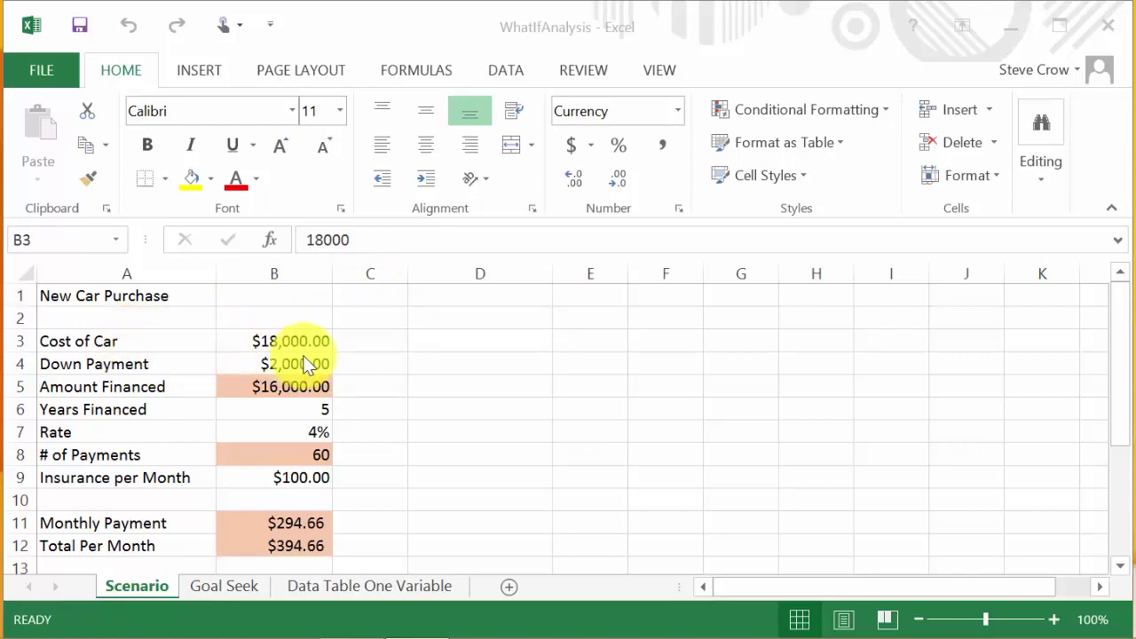
Step: Inspect the contents of the Amount Financed, Years Financed, Rate, # of Payments and Total Per Month cells
click(262, 387)
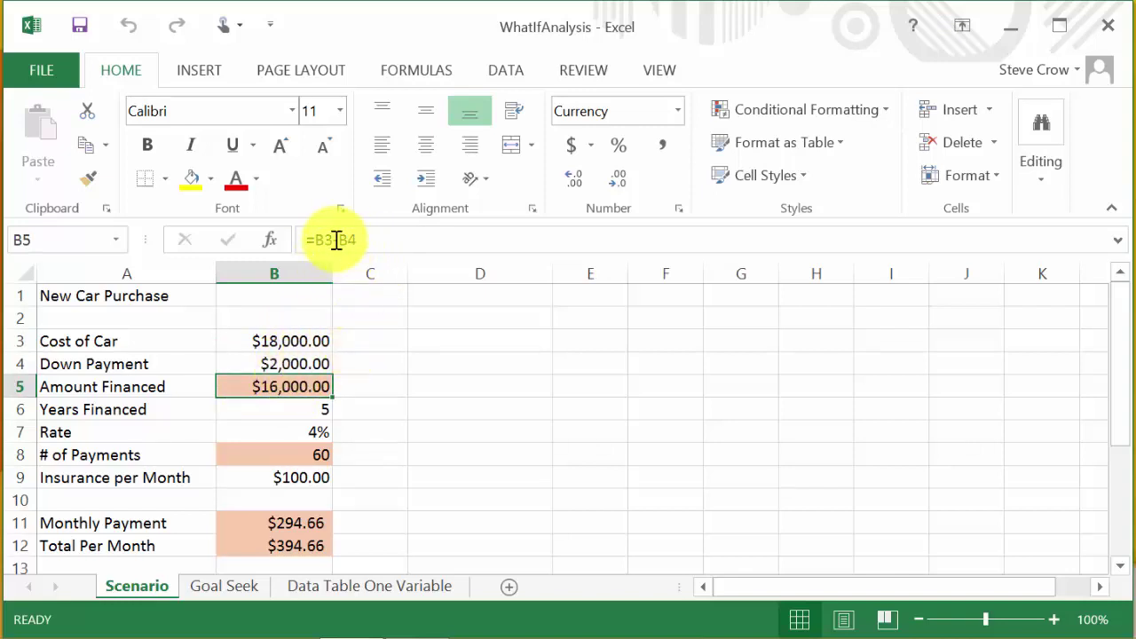
click(300, 409)
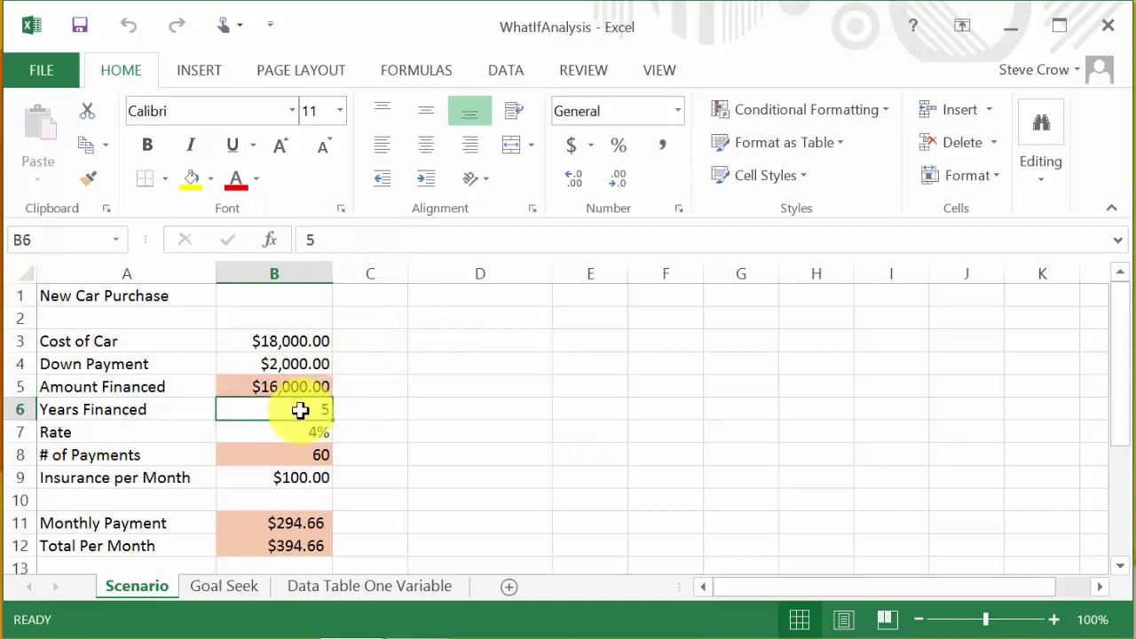
click(286, 432)
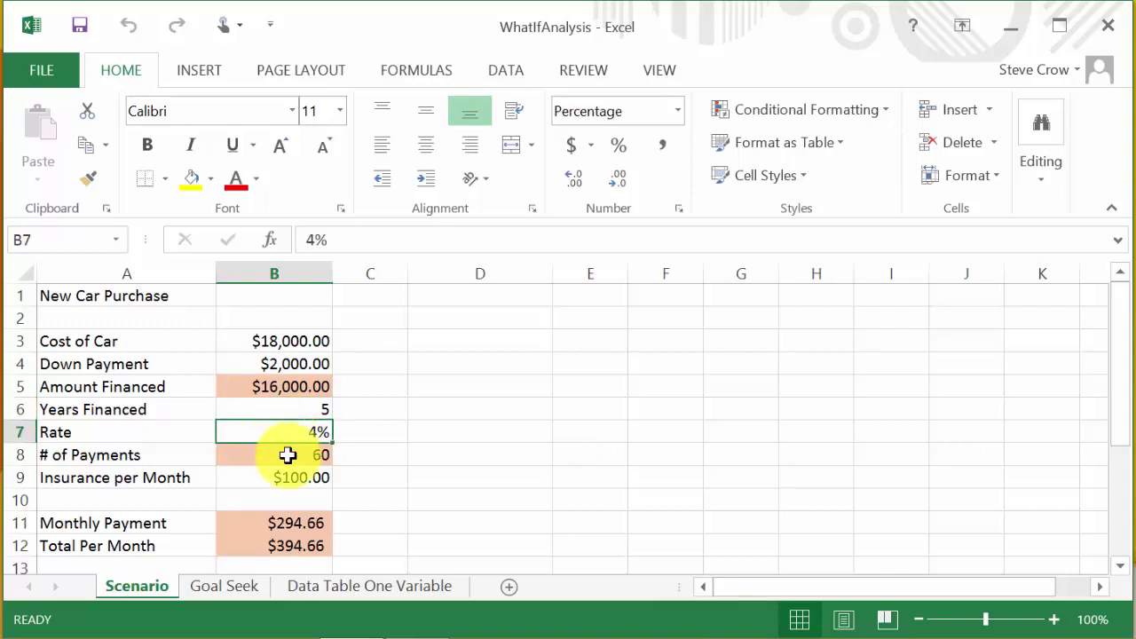
click(288, 455)
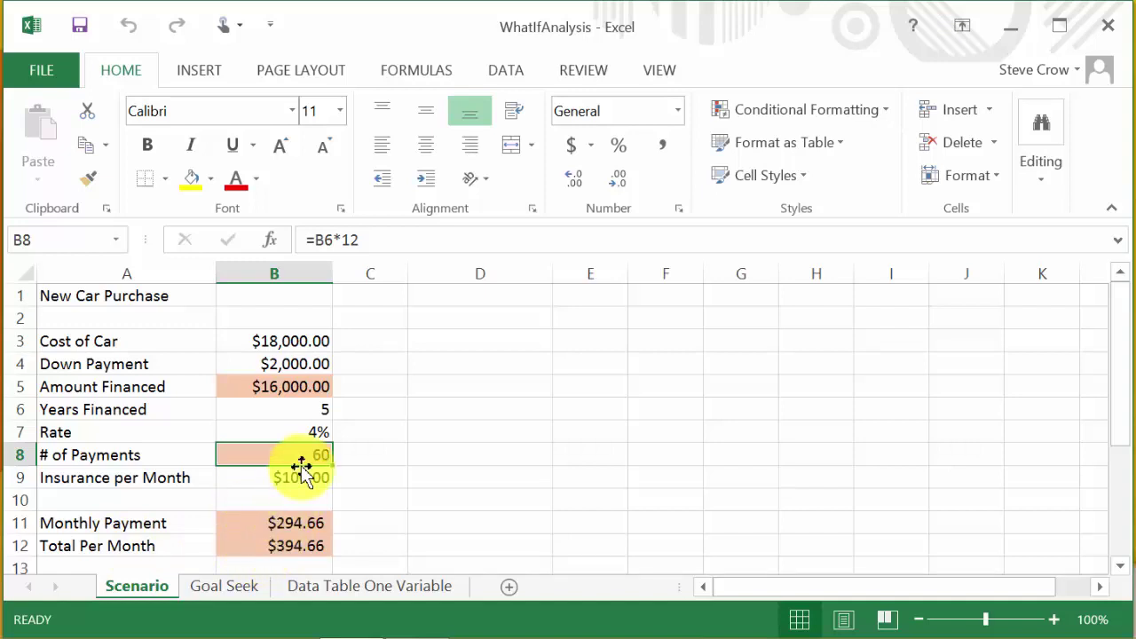
click(279, 548)
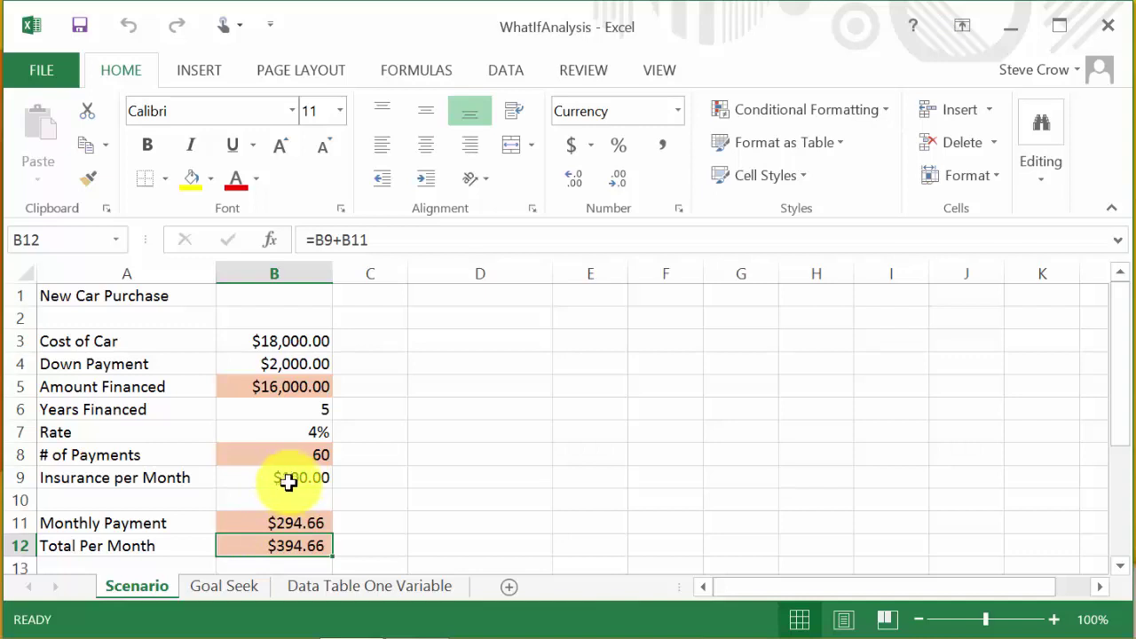
Step: Review each argument of the PMT function in the Monthly Payment cell B11, from Rate through Type
click(279, 522)
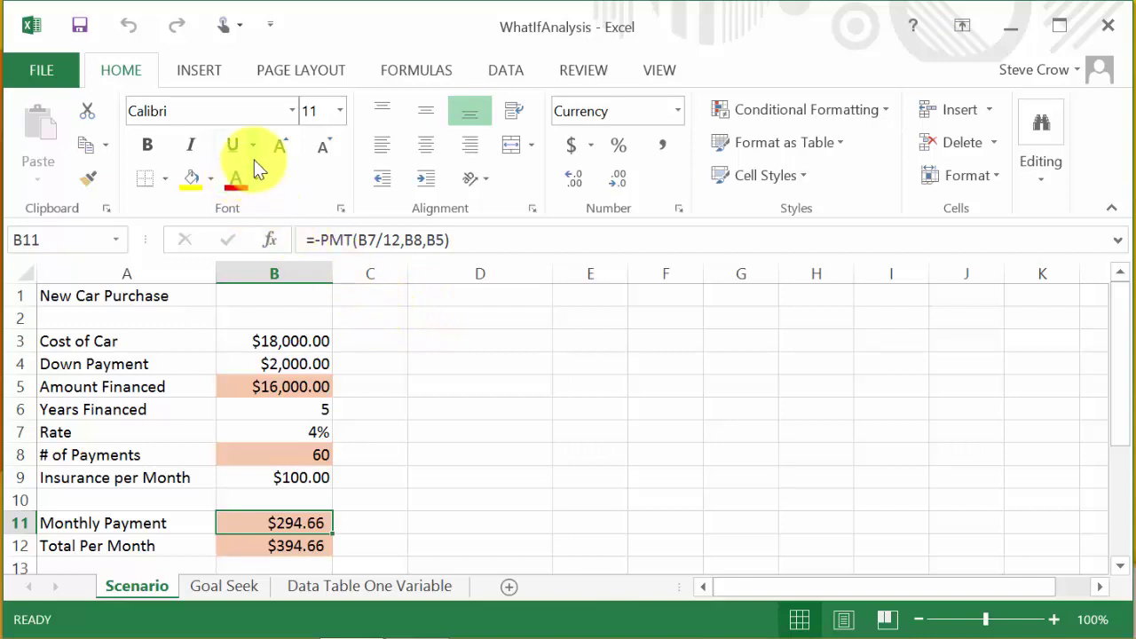
click(271, 249)
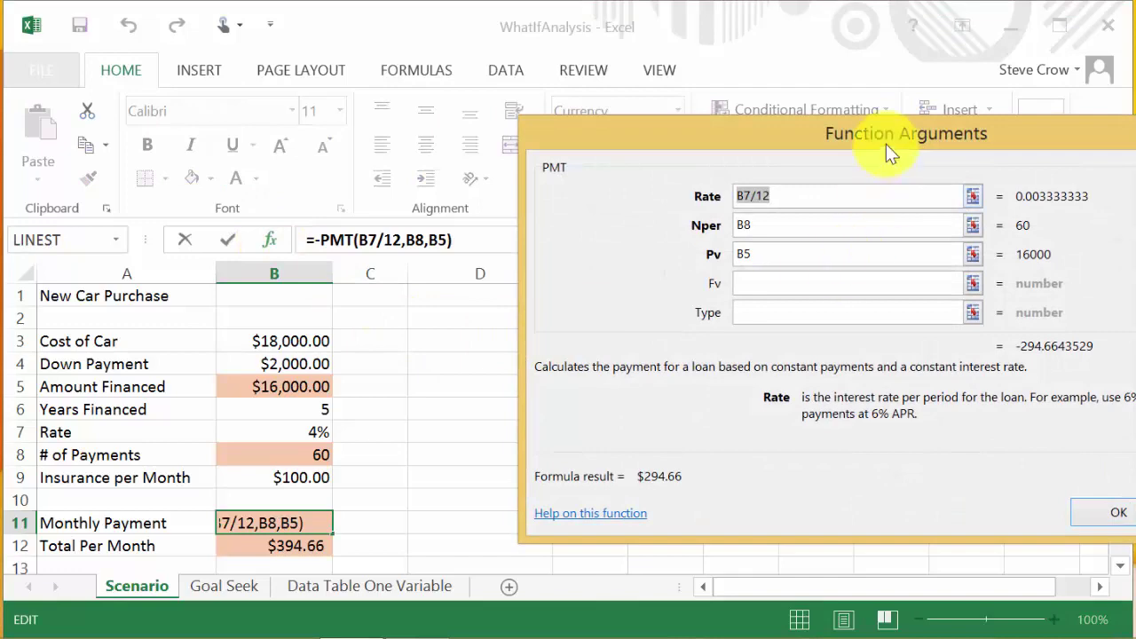
drag(886, 144, 623, 49)
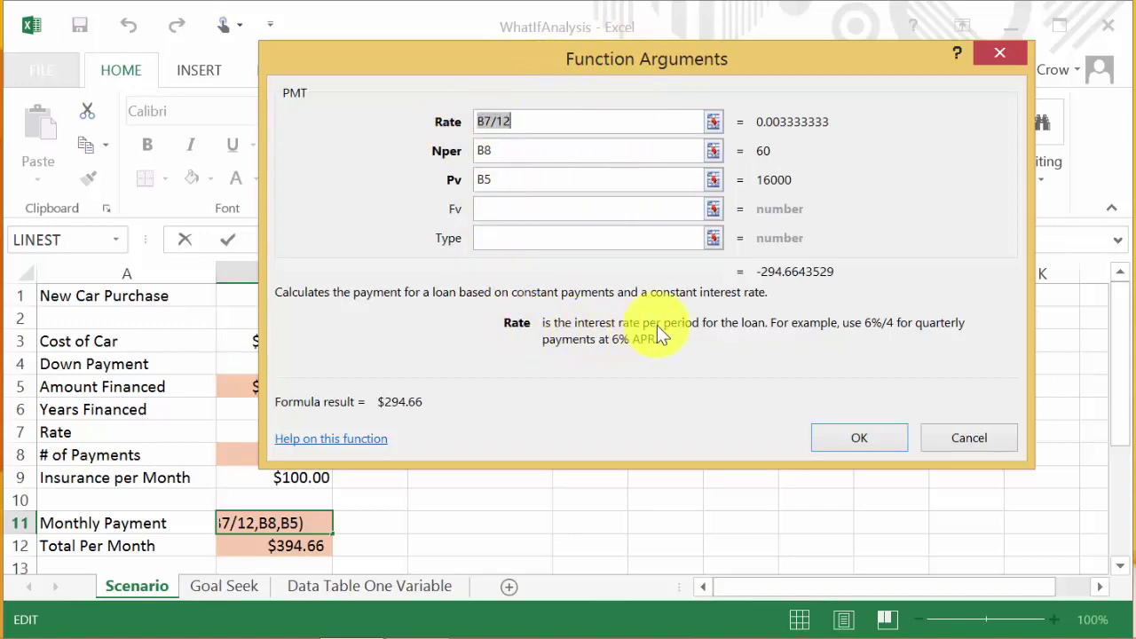
drag(657, 59, 755, 74)
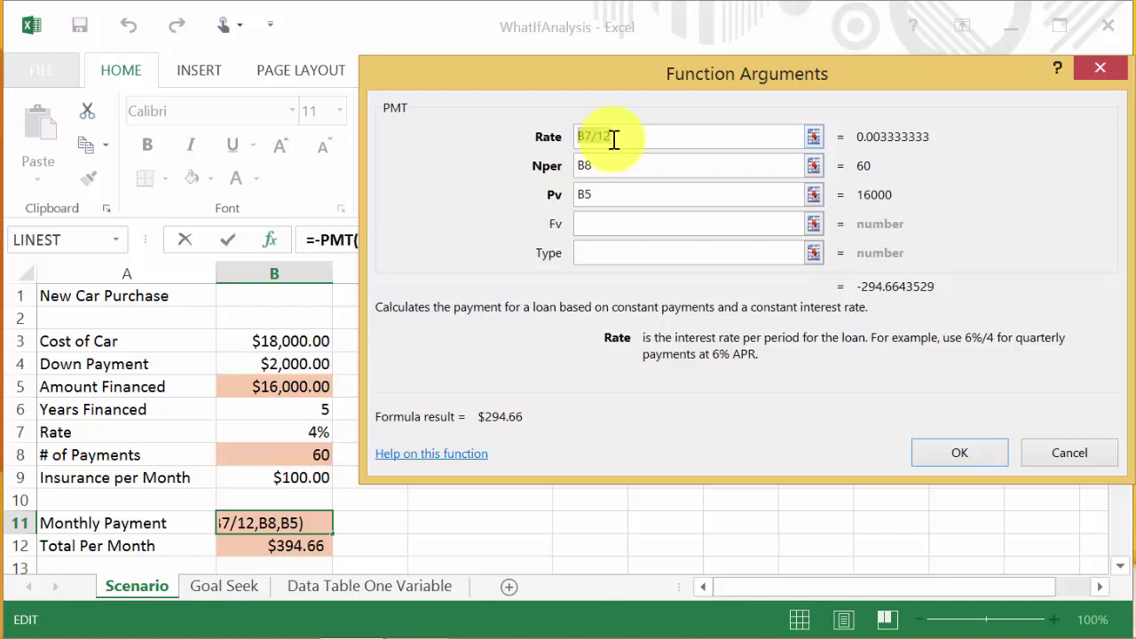
drag(614, 140, 598, 167)
click(598, 167)
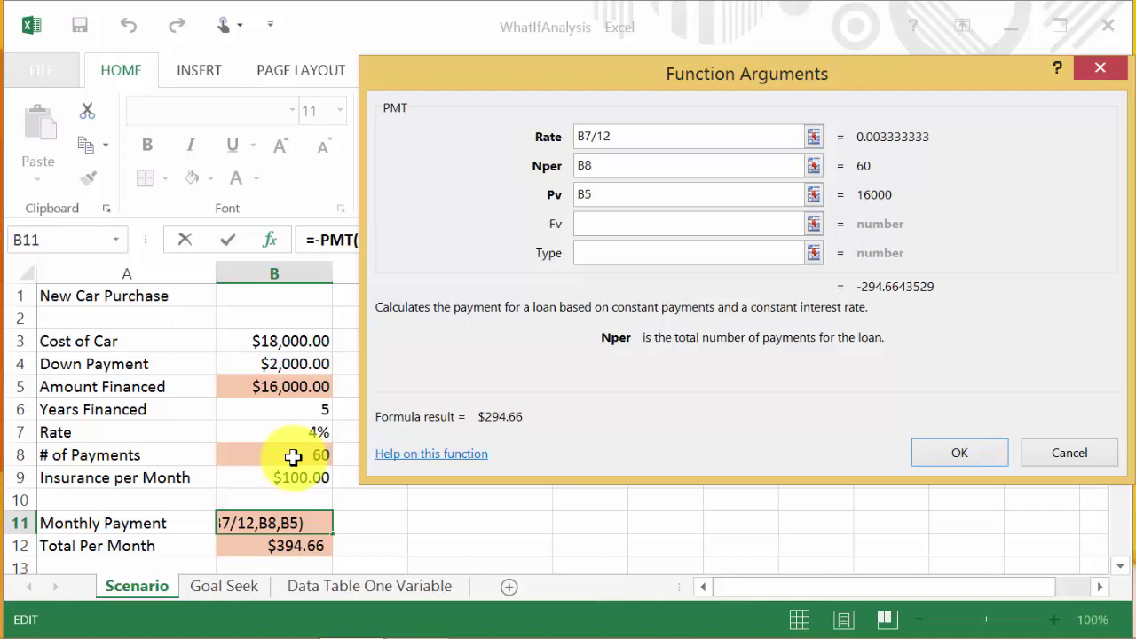
click(624, 192)
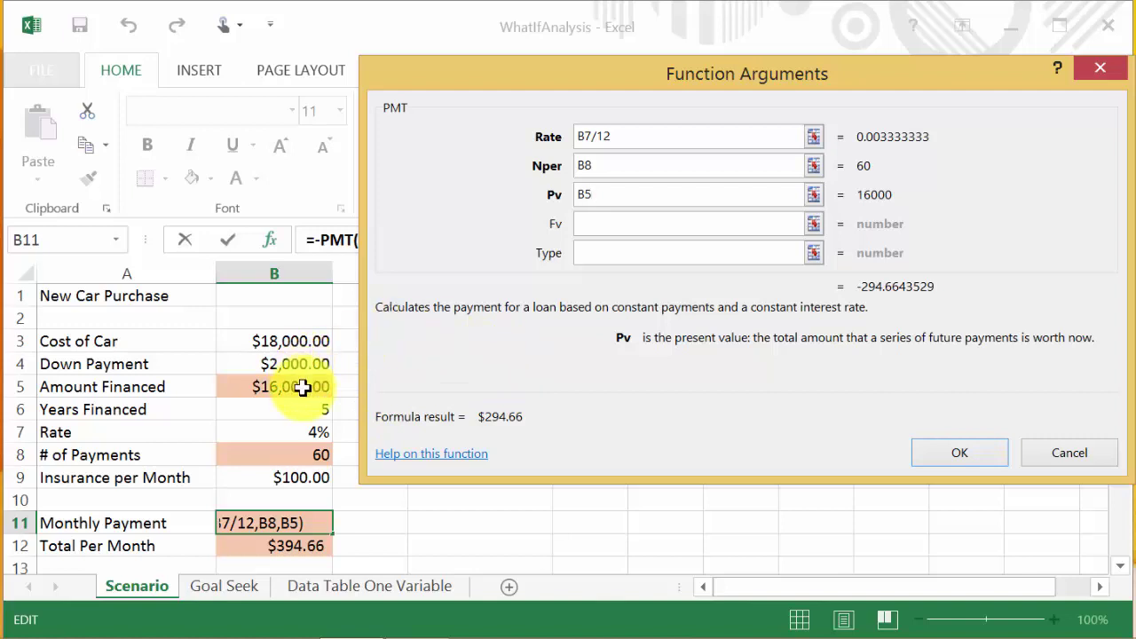
click(602, 223)
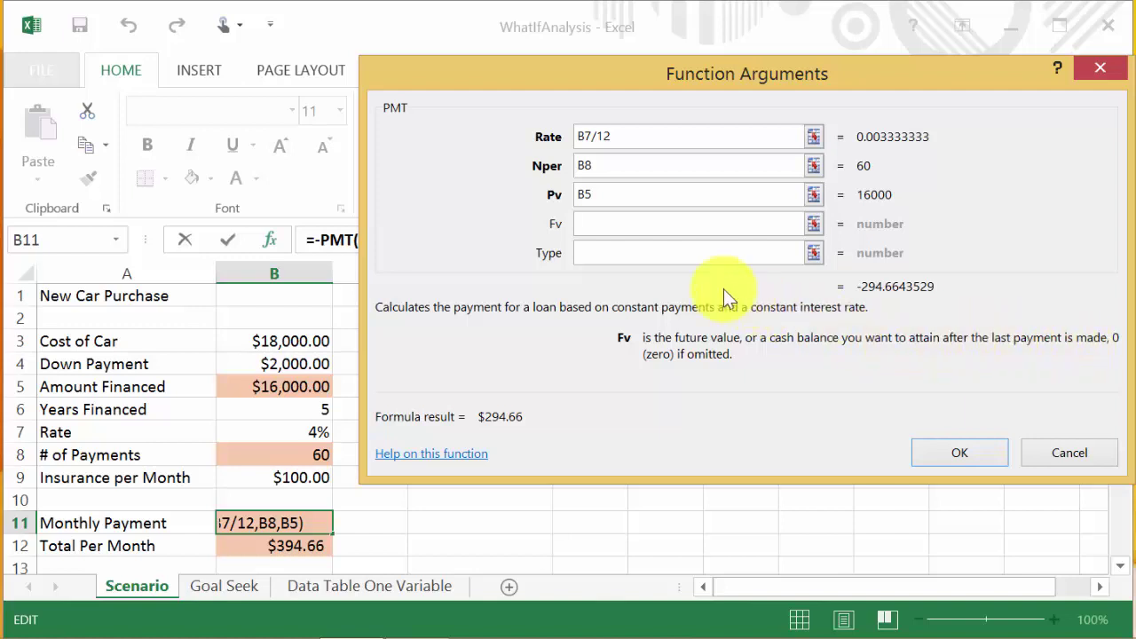
click(680, 254)
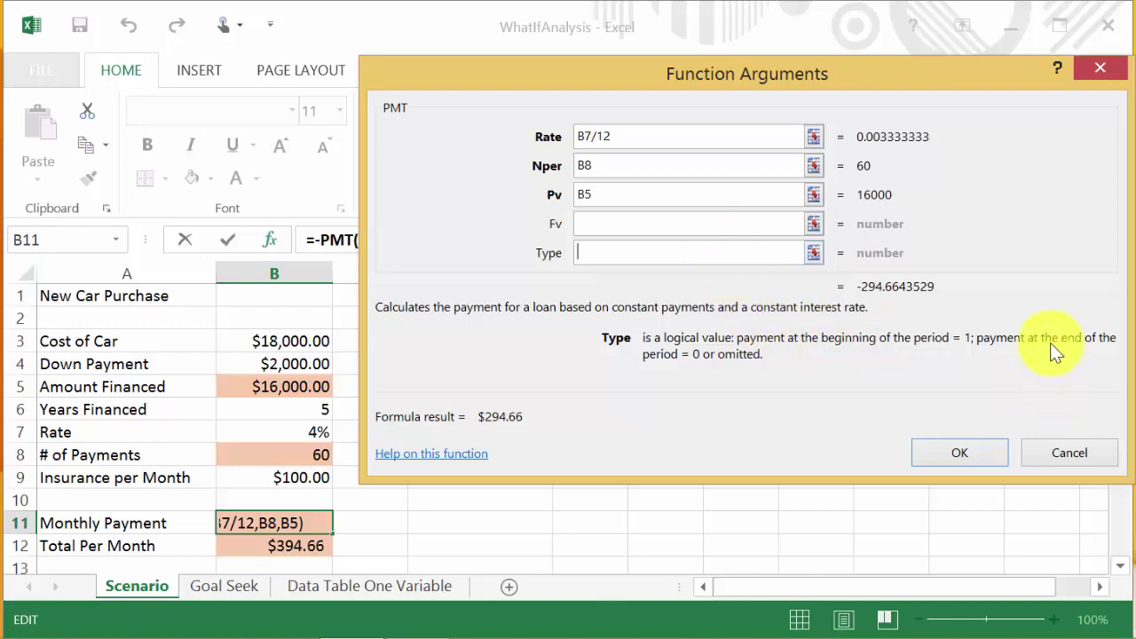
click(955, 453)
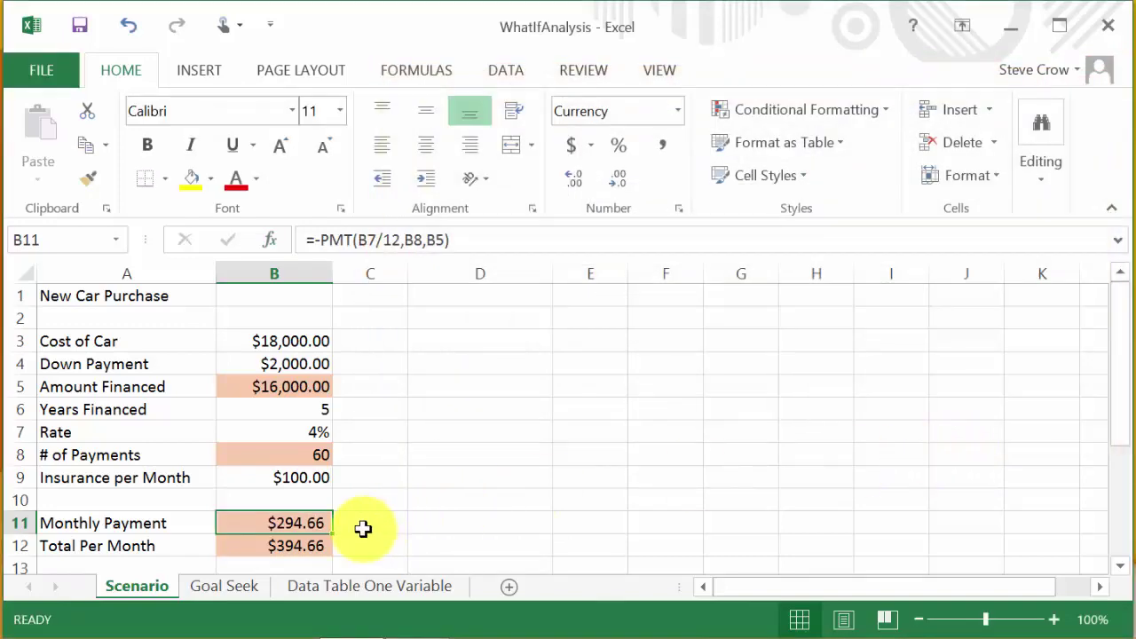
Step: Remove the minus sign before PMT in the Monthly Payment formula so it reads =PMT(B7/12,B8,B5)
click(321, 240)
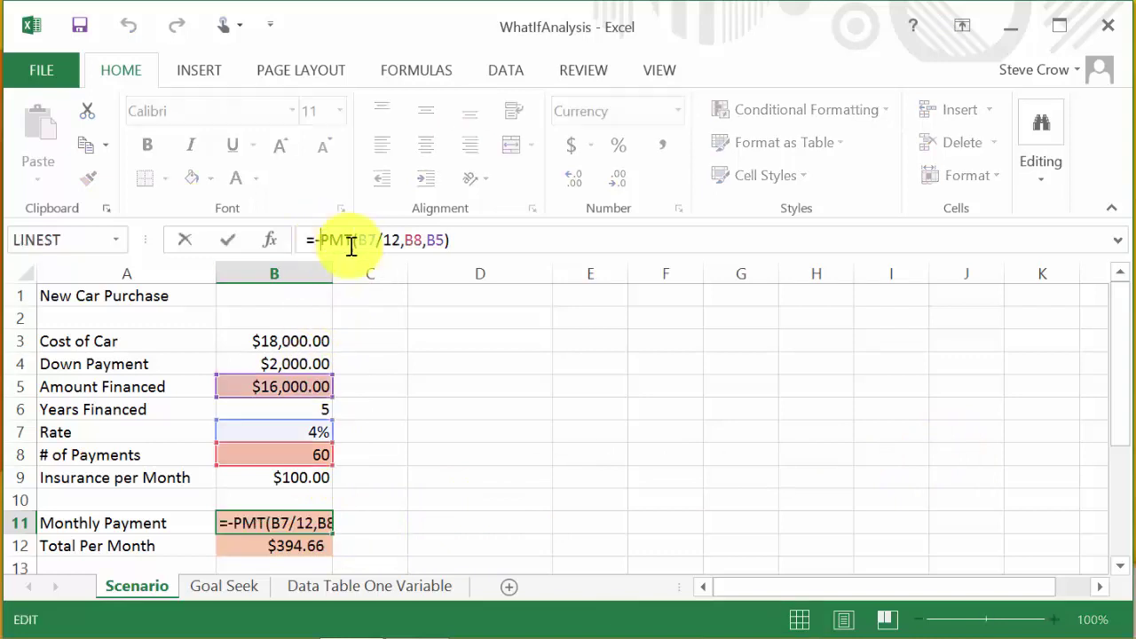
key(BackSpace)
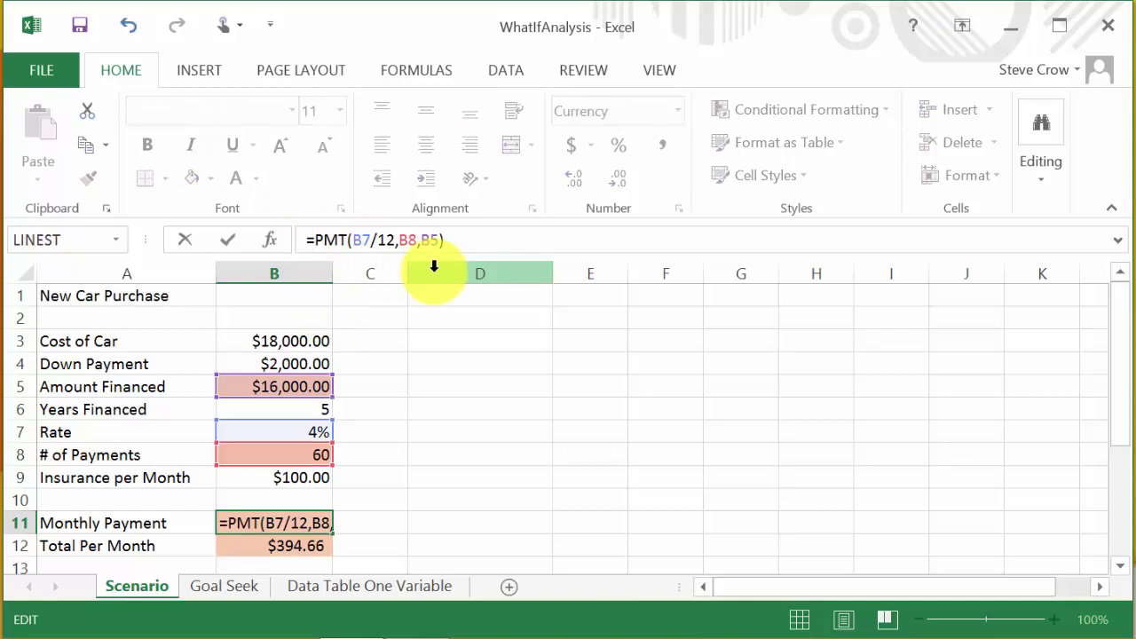
key(Return)
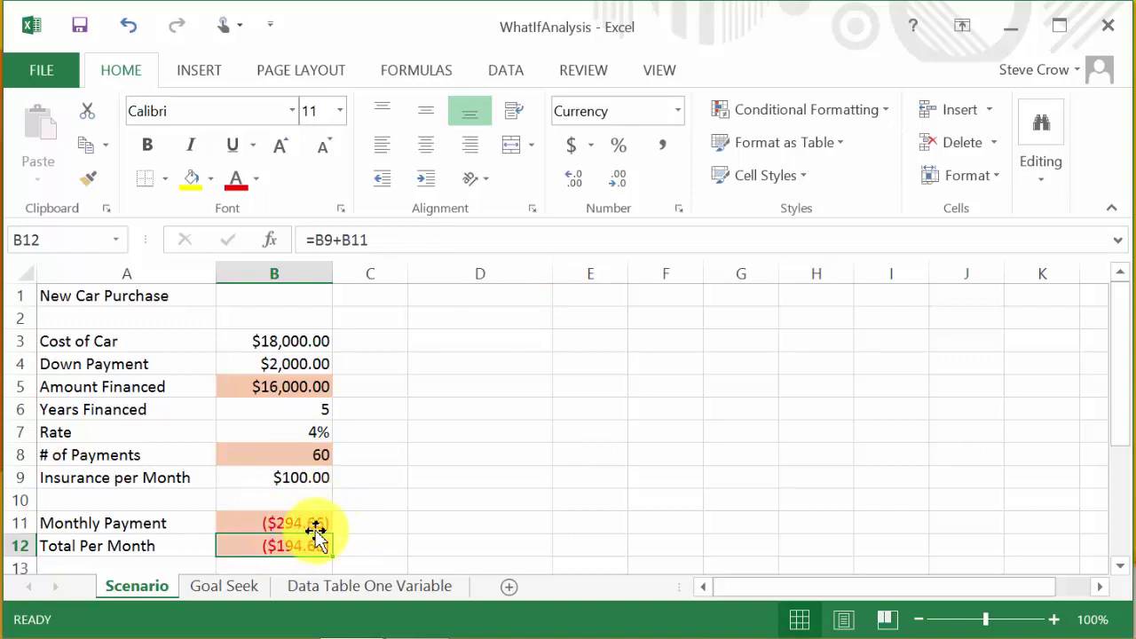
Step: Put the minus sign back in the Monthly Payment formula in B11 so it reads =-PMT(B7/12,B8,B5)
click(289, 523)
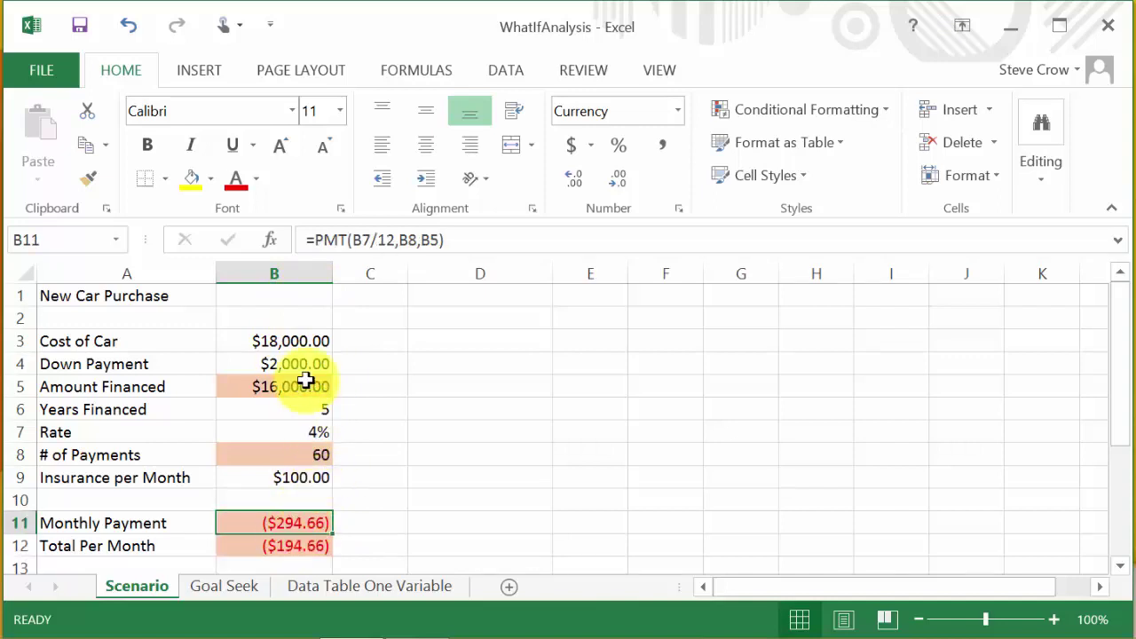
click(314, 239)
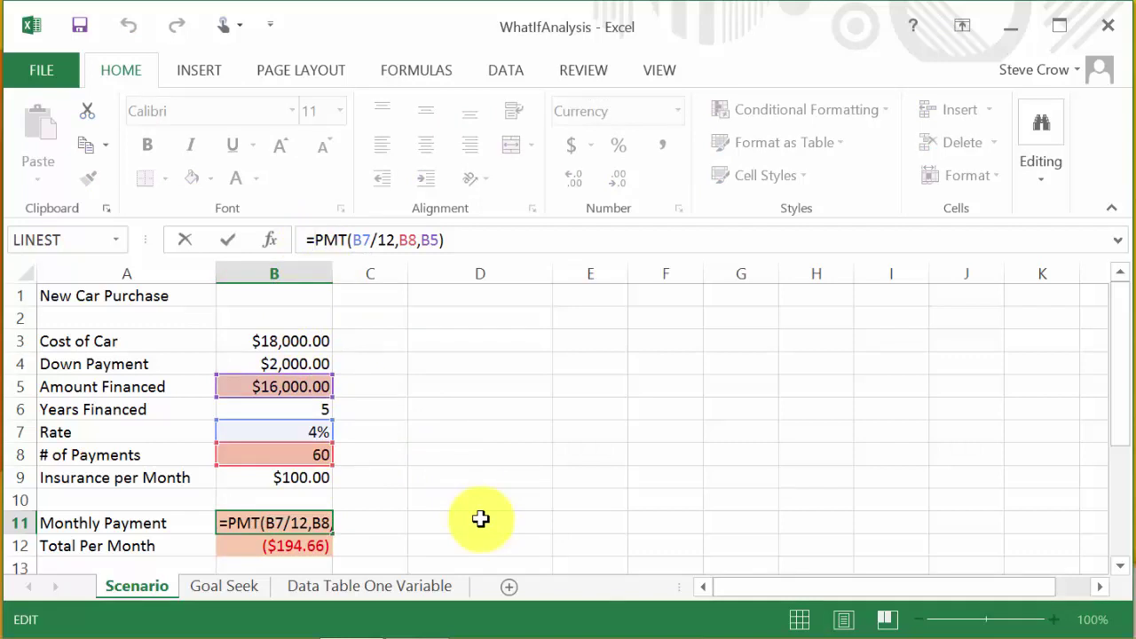
text(-)
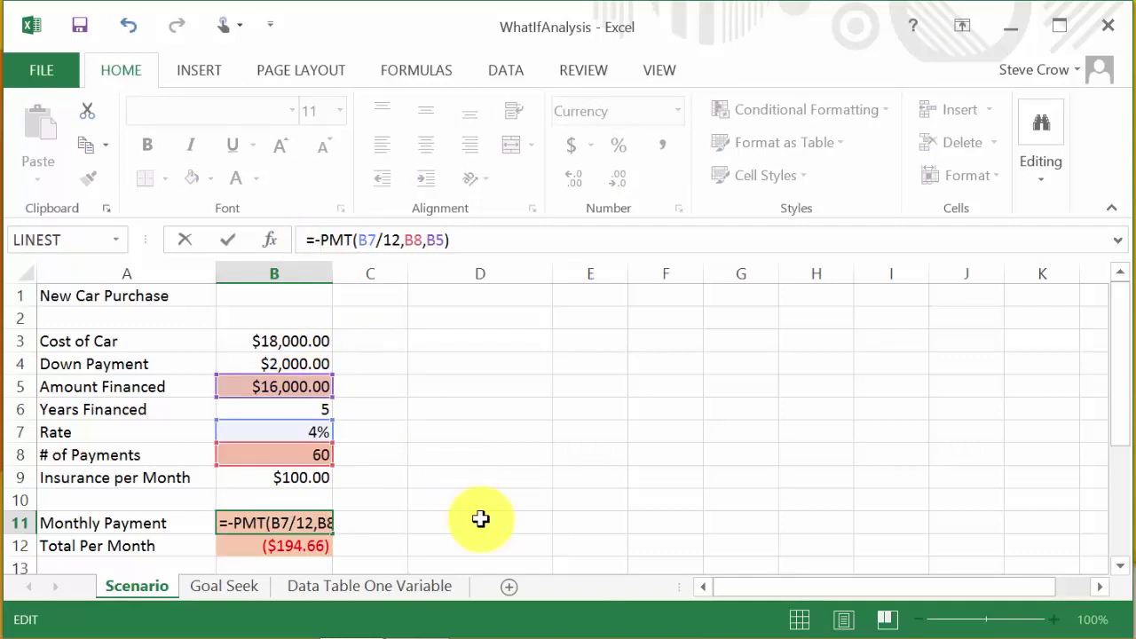
key(Return)
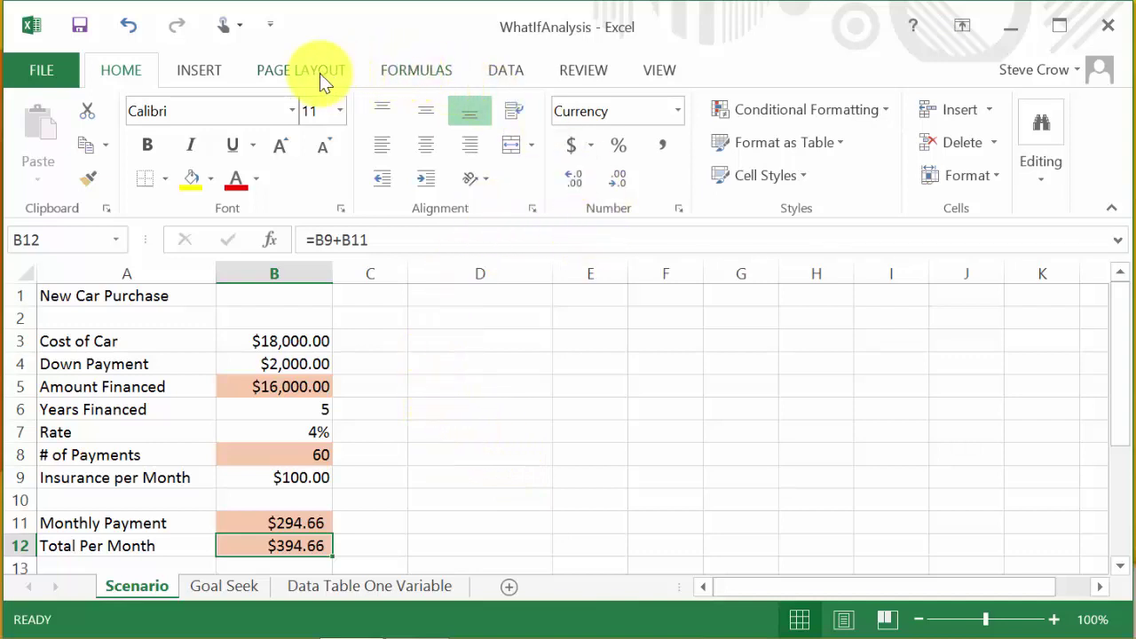
Step: Bring up the data tools, widen the workbook window to reach What-If Analysis, and view its options
click(499, 72)
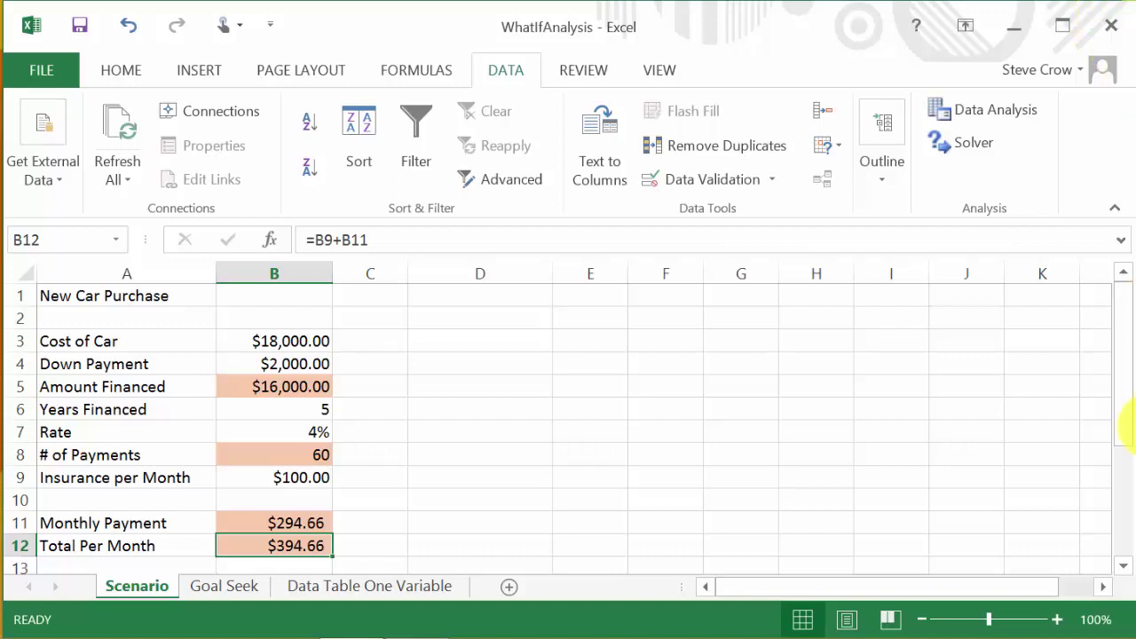
drag(1127, 396, 1135, 396)
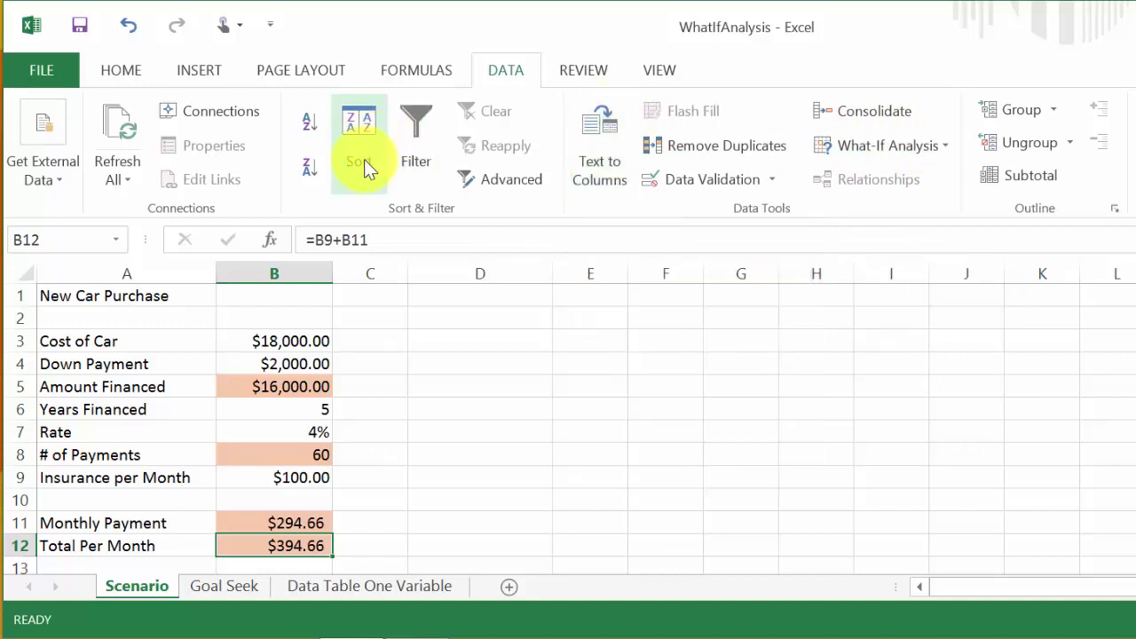
click(947, 147)
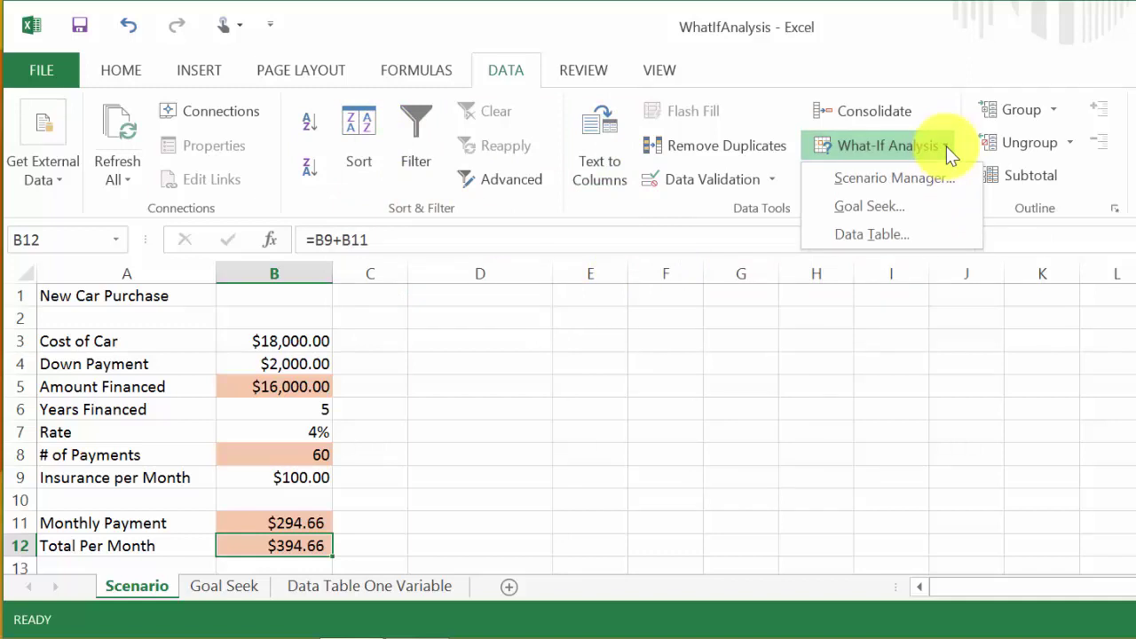
click(946, 147)
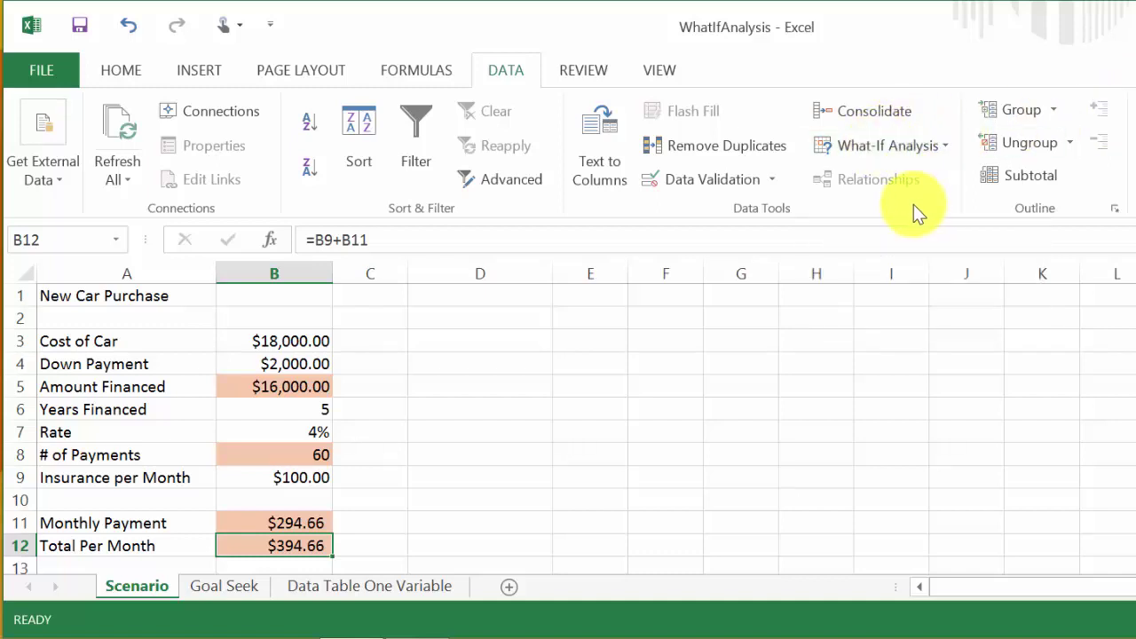
click(946, 150)
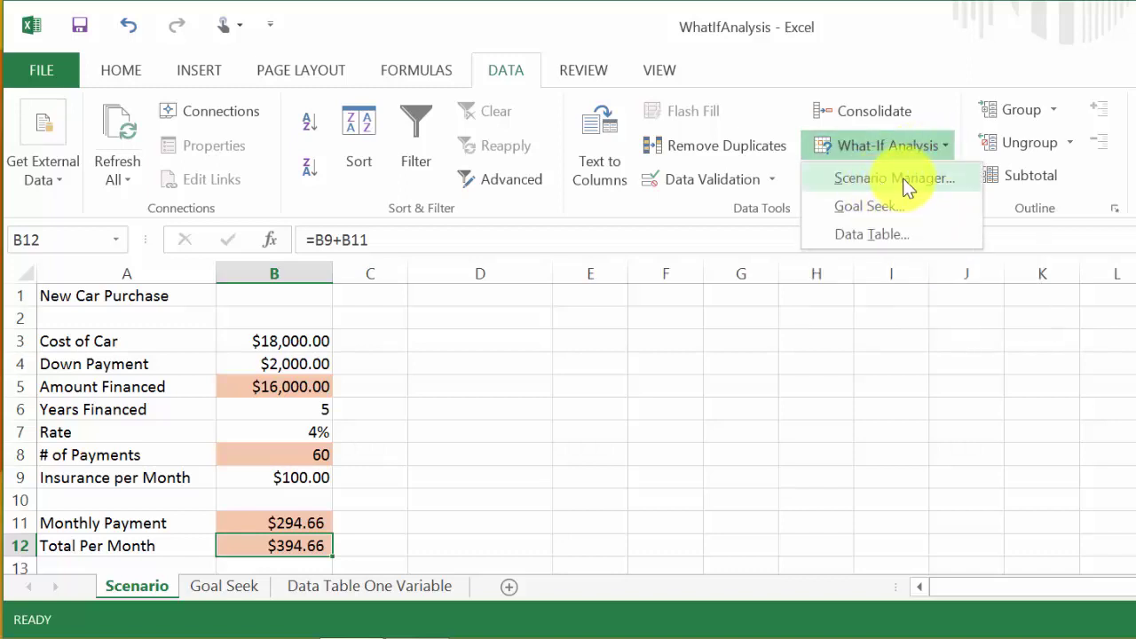
click(944, 144)
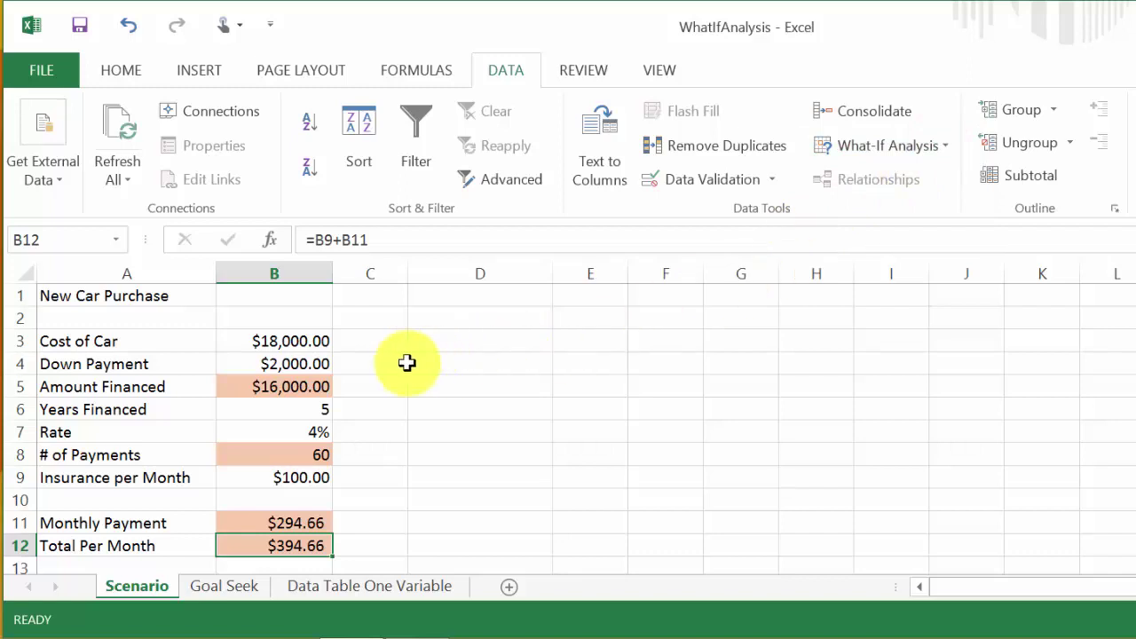
Step: Select the input cells B3:B4, B6, B7 and B9 together as the scenario's changing cells
click(305, 340)
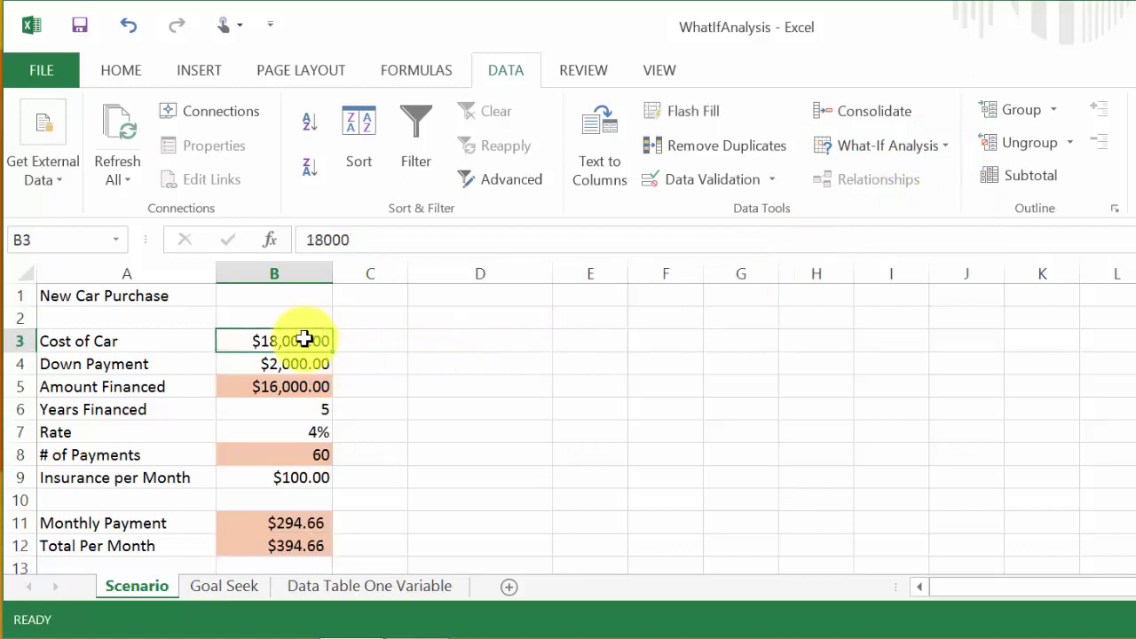
mouse_move(305, 340)
mouse_down()
mouse_move(299, 366)
mouse_move(309, 347)
mouse_move(310, 360)
mouse_up()
click(309, 341)
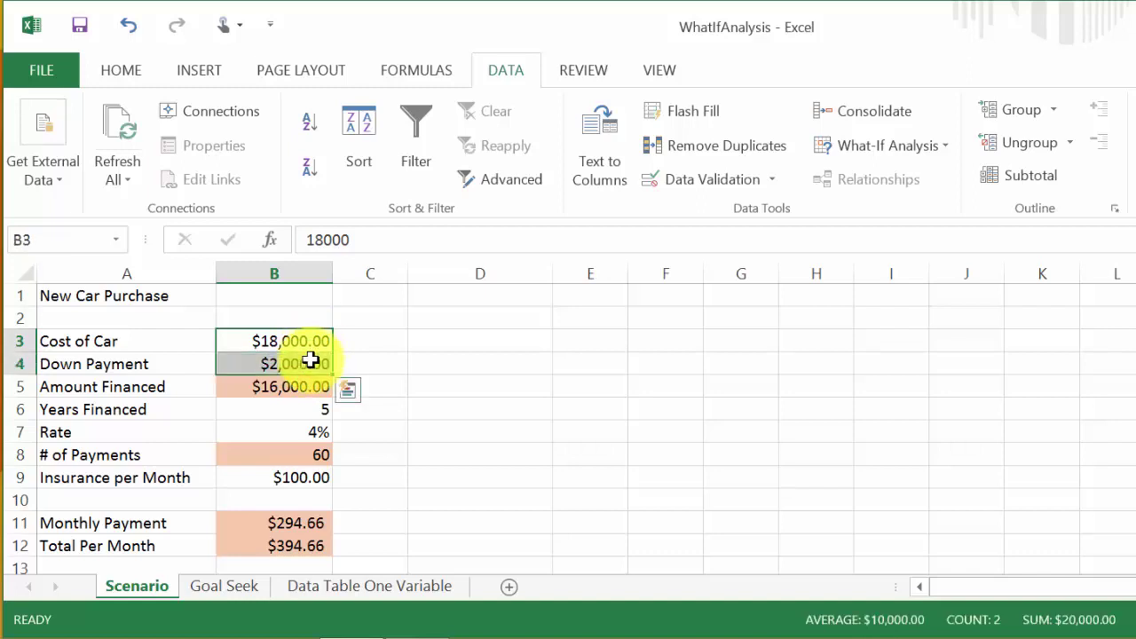
ctrl+click(303, 409)
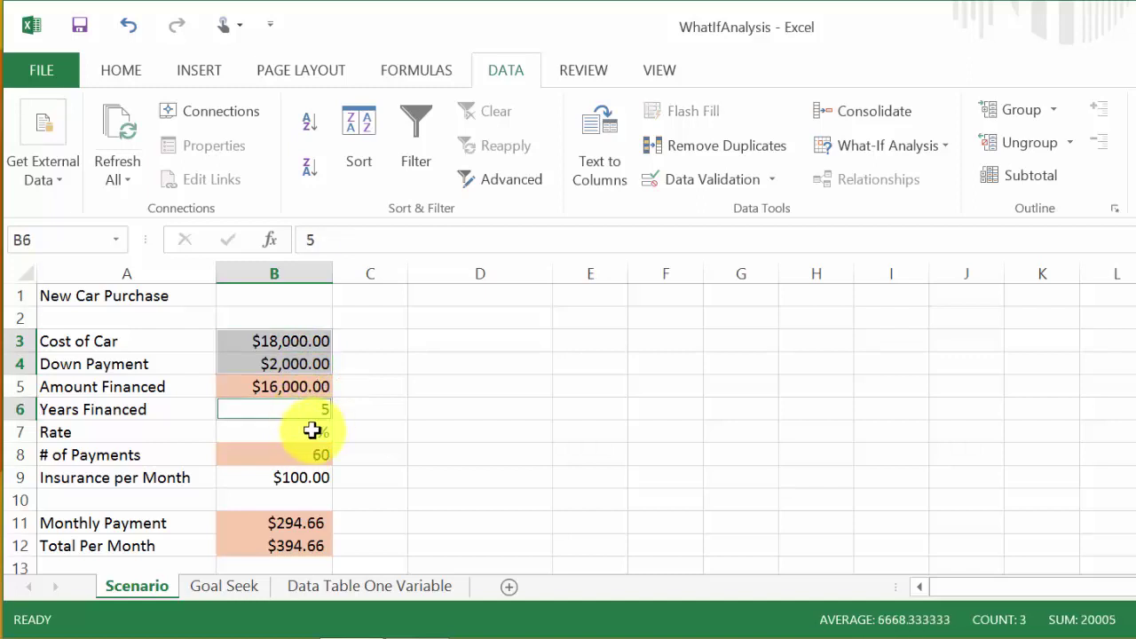
ctrl+click(302, 432)
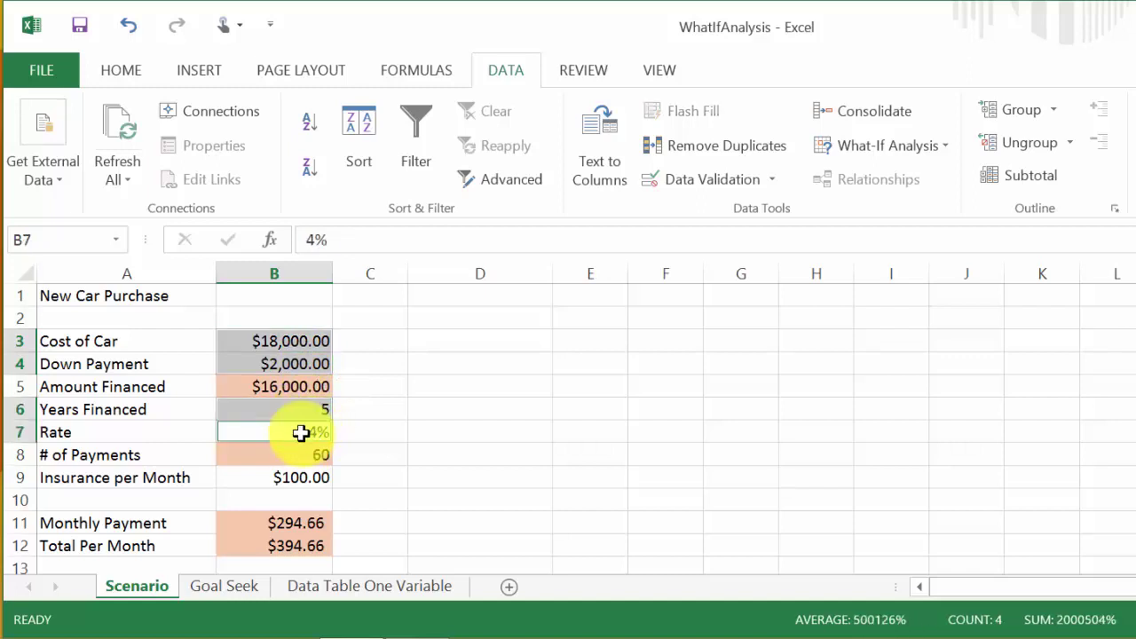
ctrl+click(299, 477)
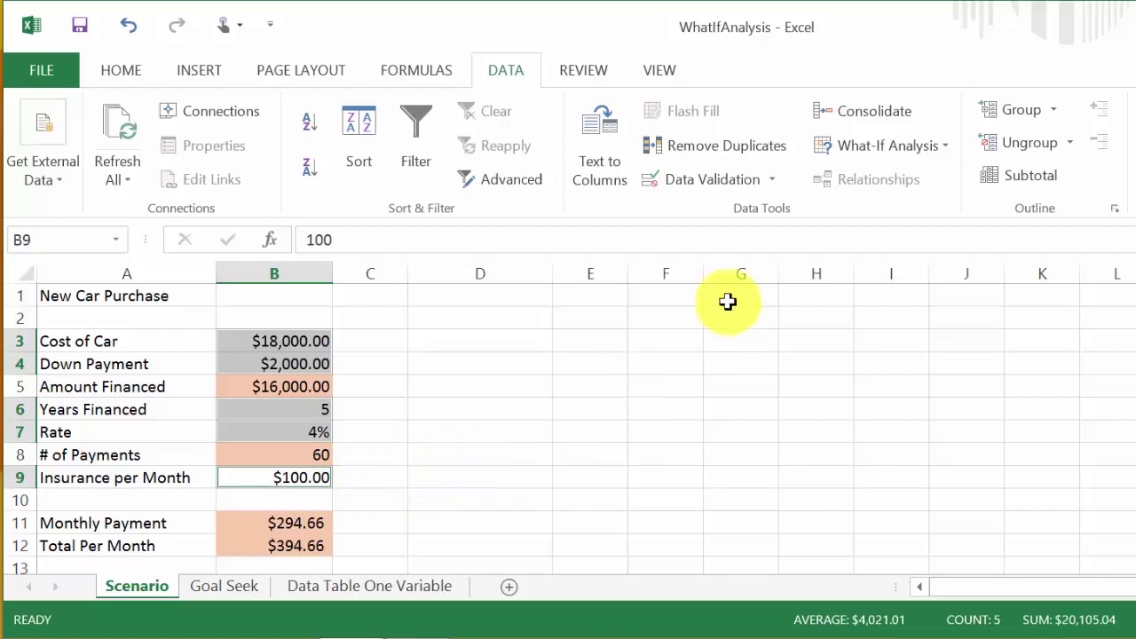
Step: Delete the existing Carolla scenario in the Scenario Manager
click(946, 149)
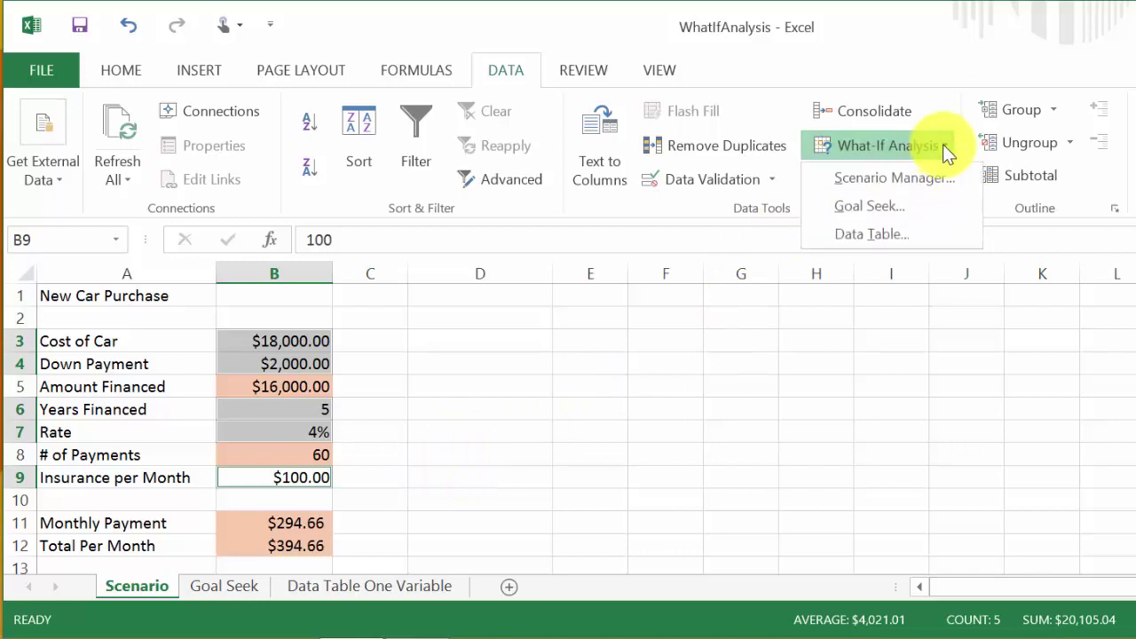
click(890, 182)
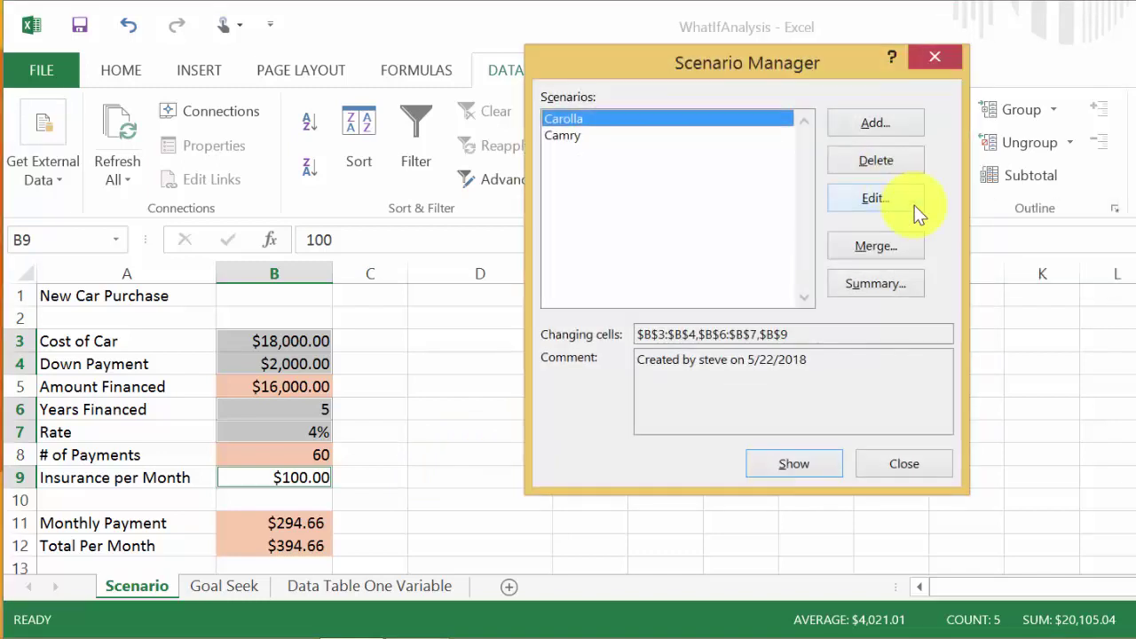
click(857, 157)
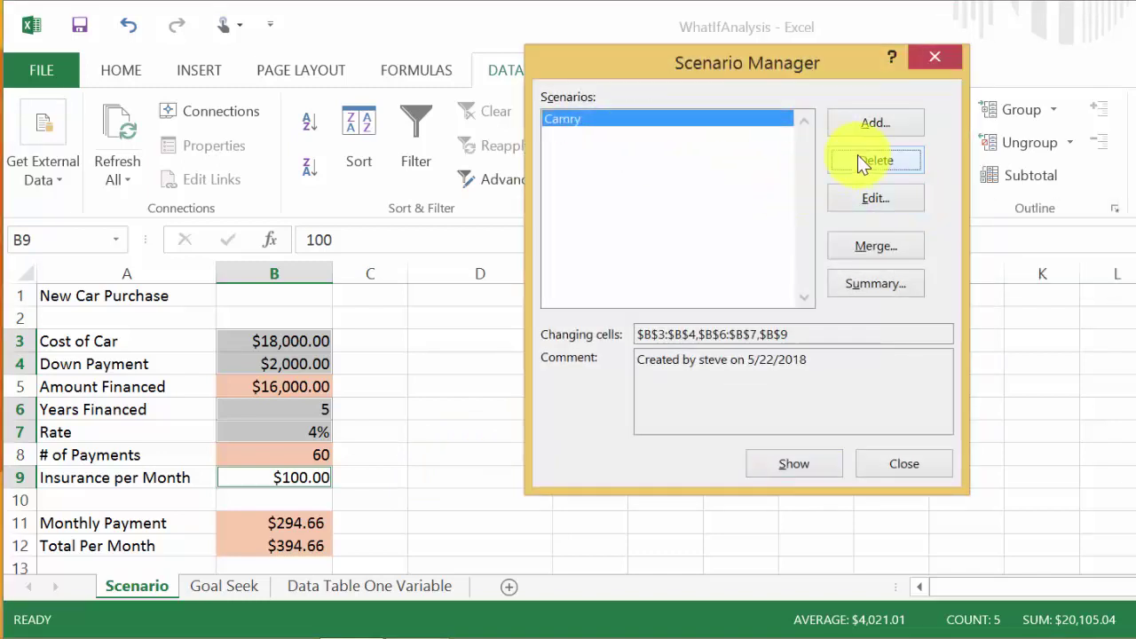
Step: Delete the Camry scenario in the Scenario Manager
click(866, 164)
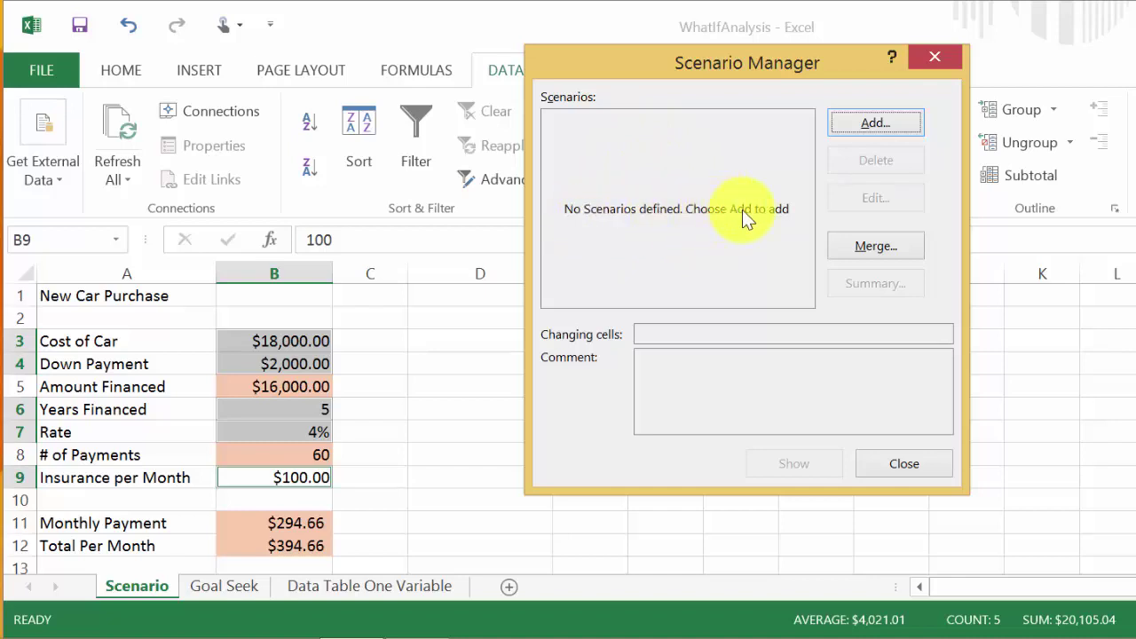
click(879, 124)
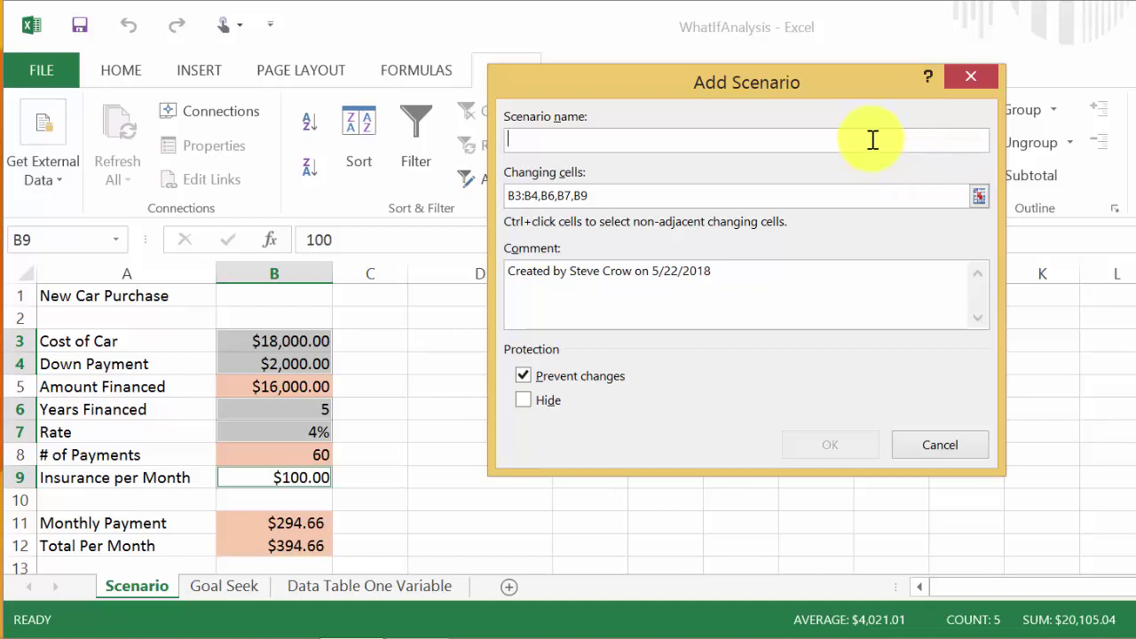
text(Ca)
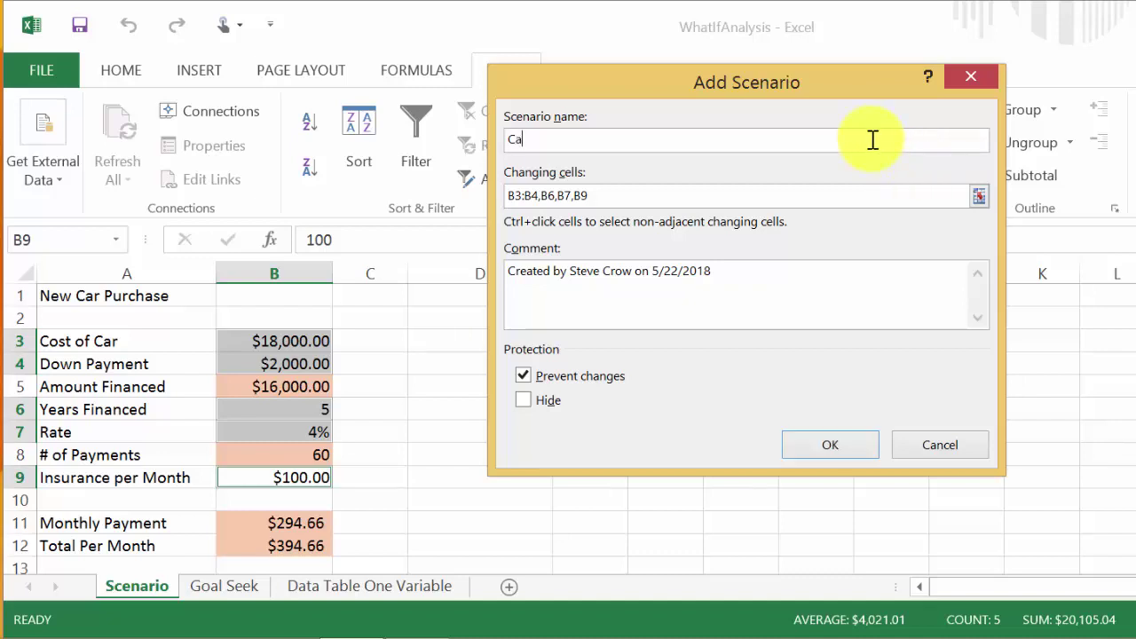
text(rolla)
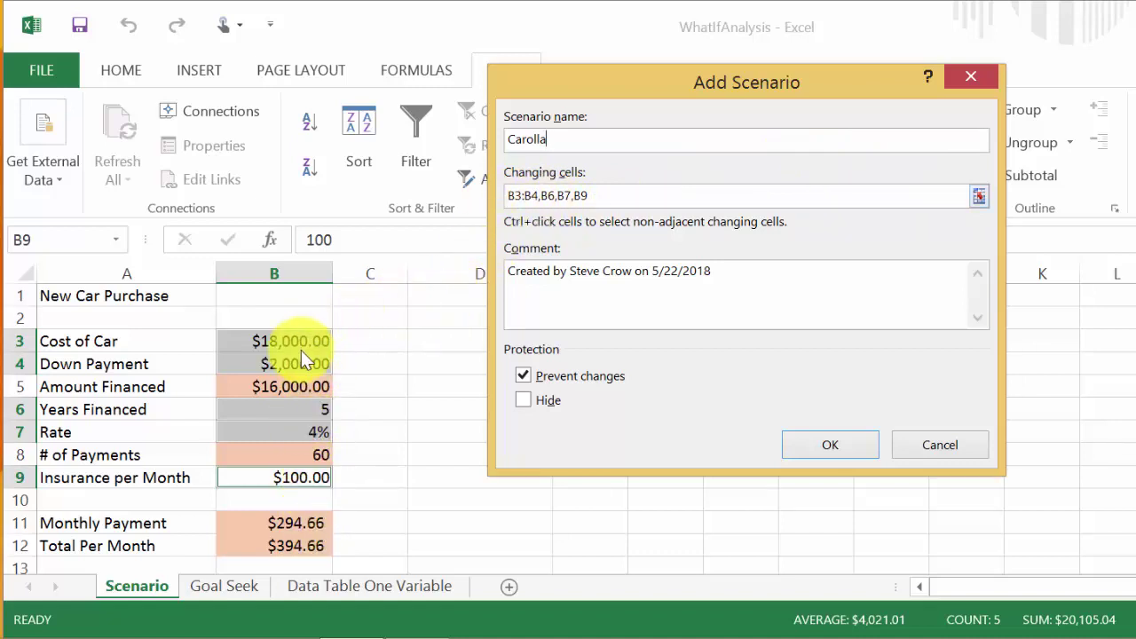
click(813, 444)
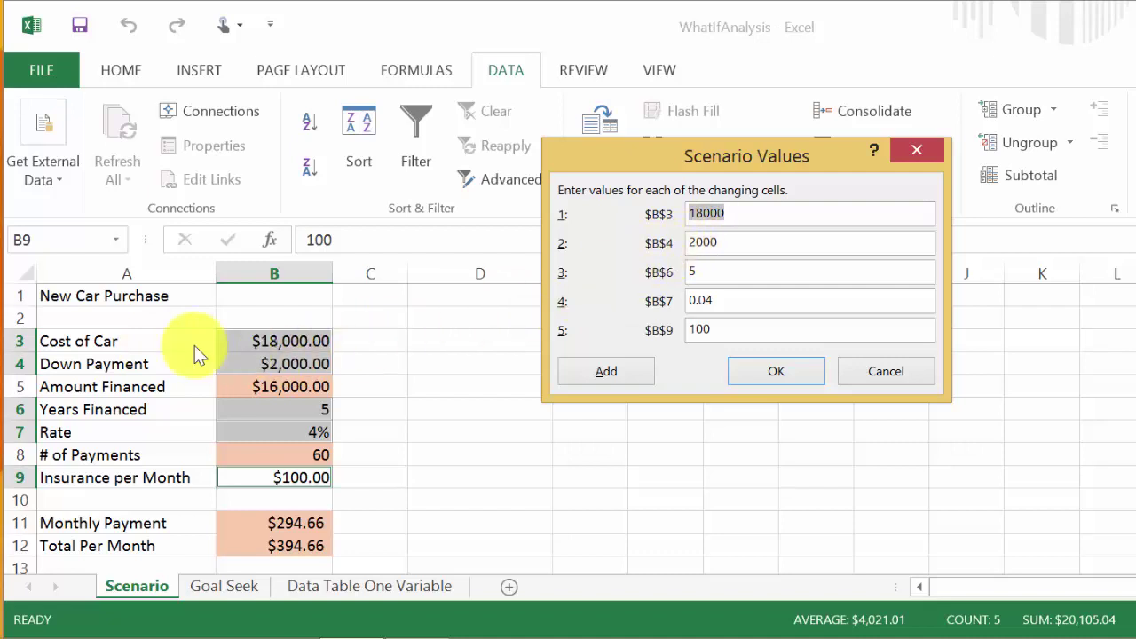
click(881, 369)
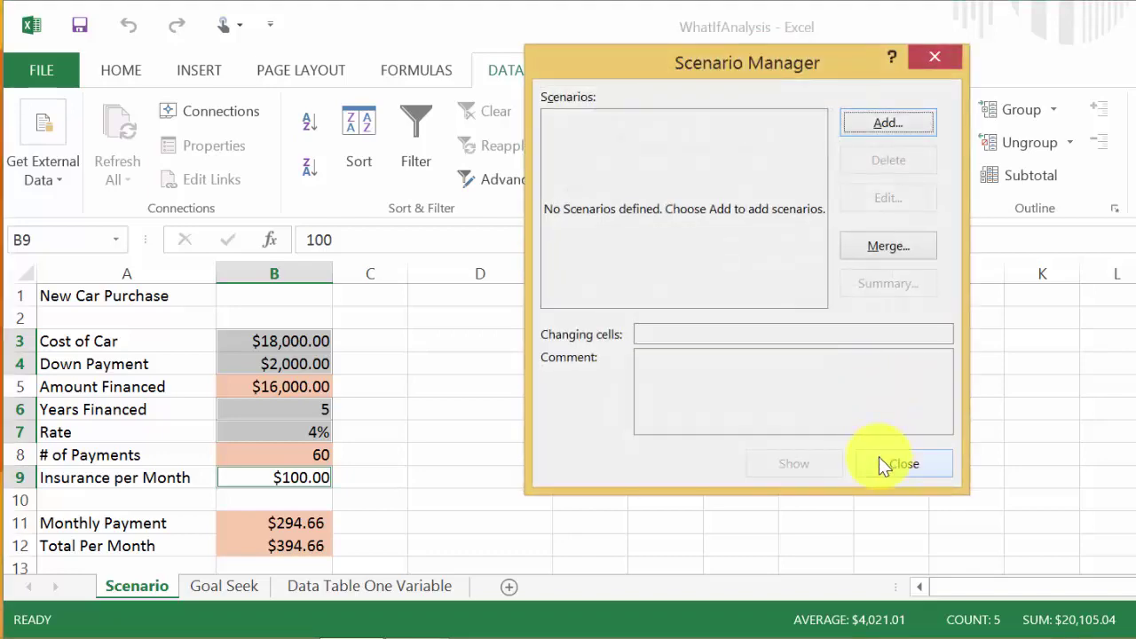
click(895, 464)
click(421, 393)
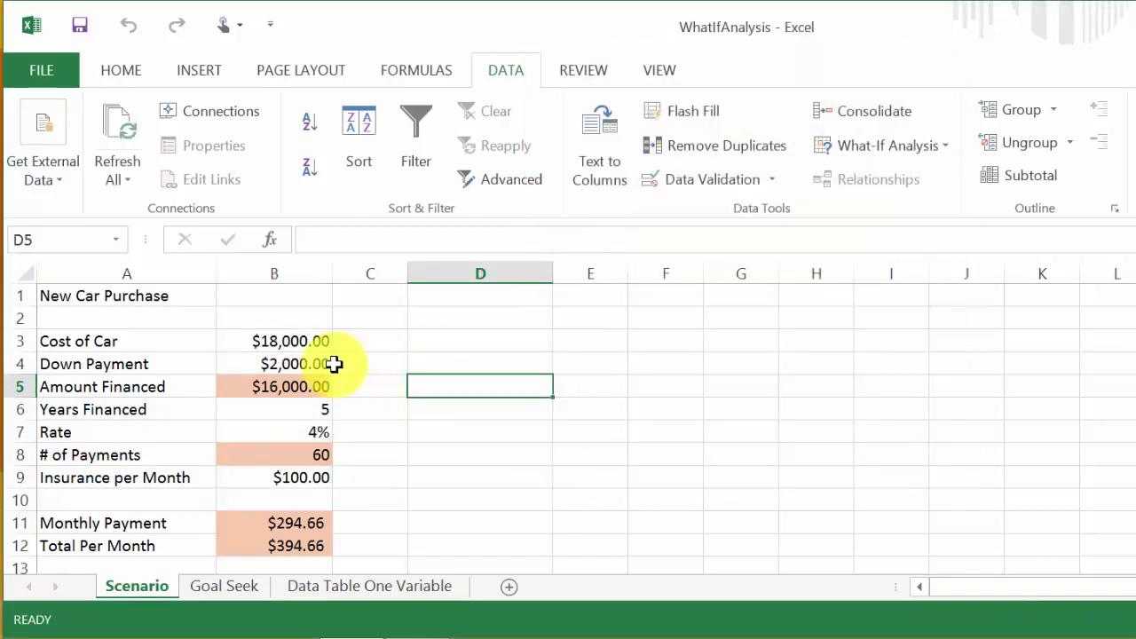
Step: Define the workbook-level name Cost_of_Car for cell B3 and compare its cell reference with that of B4
click(265, 341)
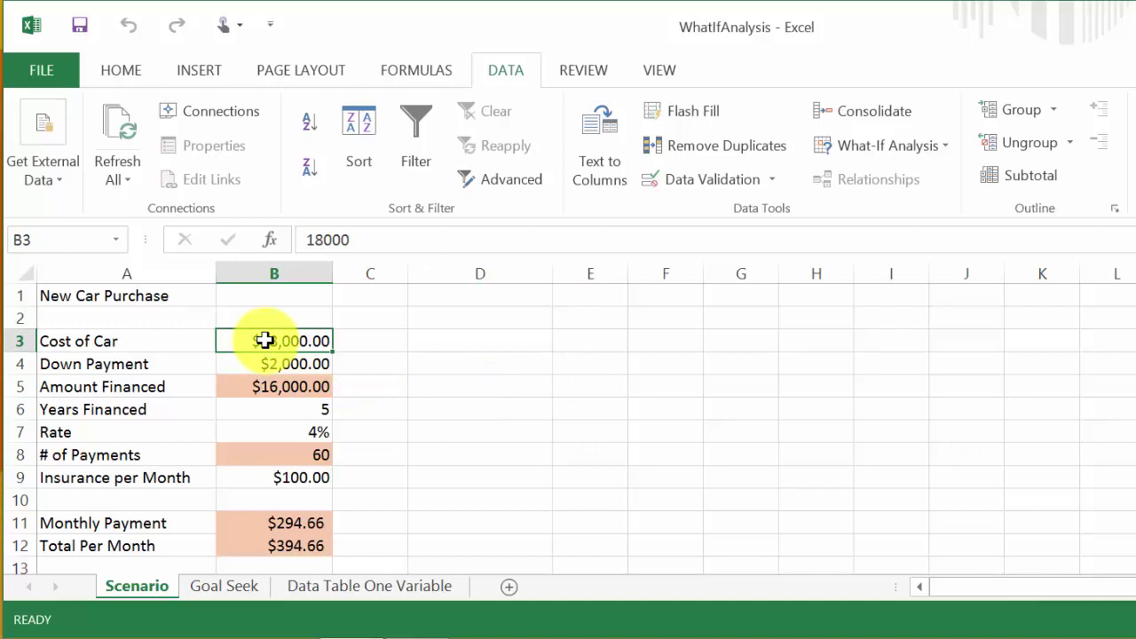
right_click(264, 341)
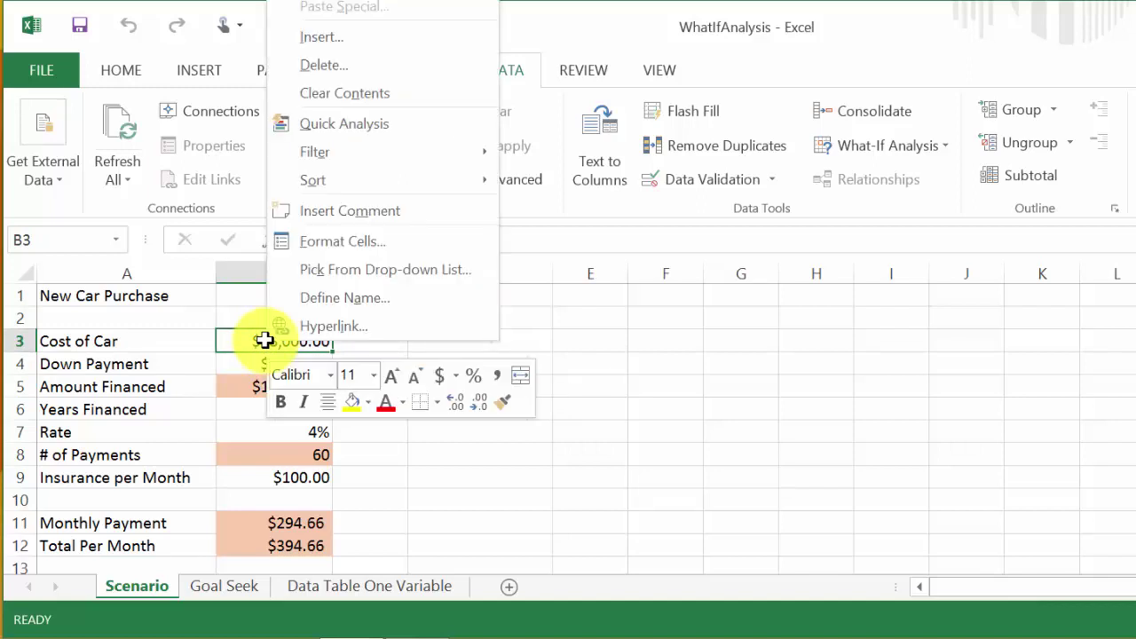
click(330, 300)
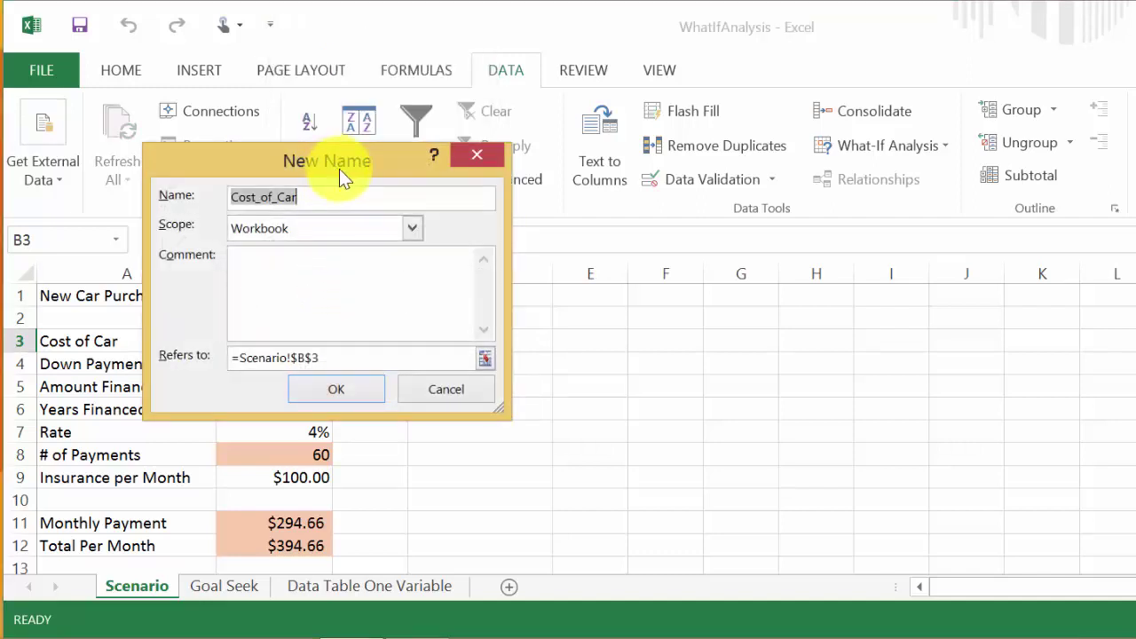
drag(339, 168, 603, 173)
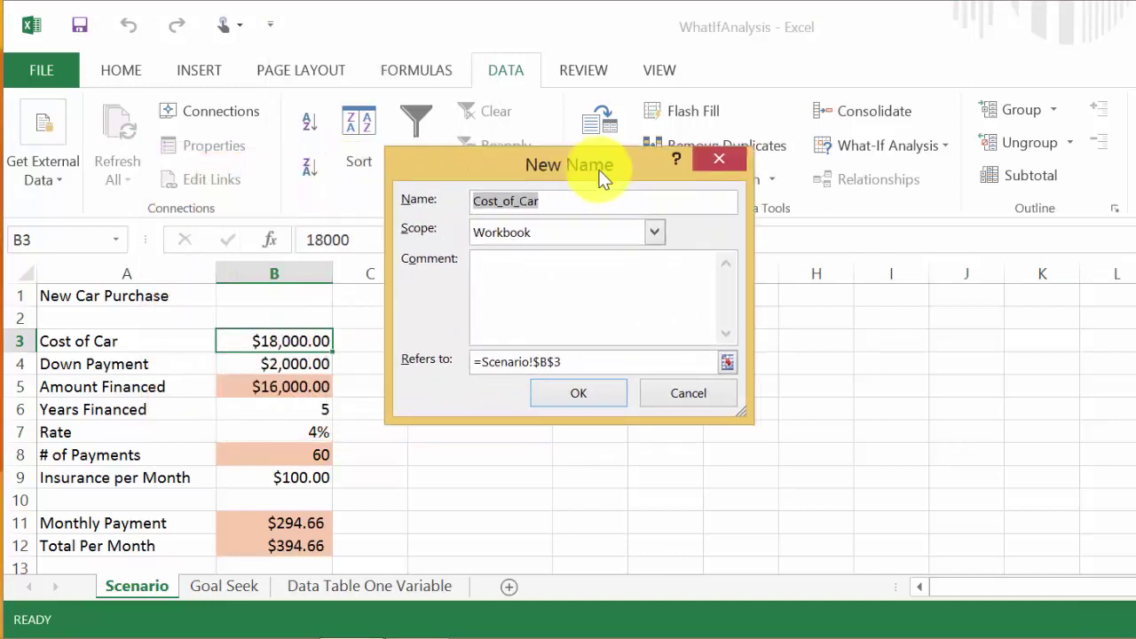
double_click(517, 201)
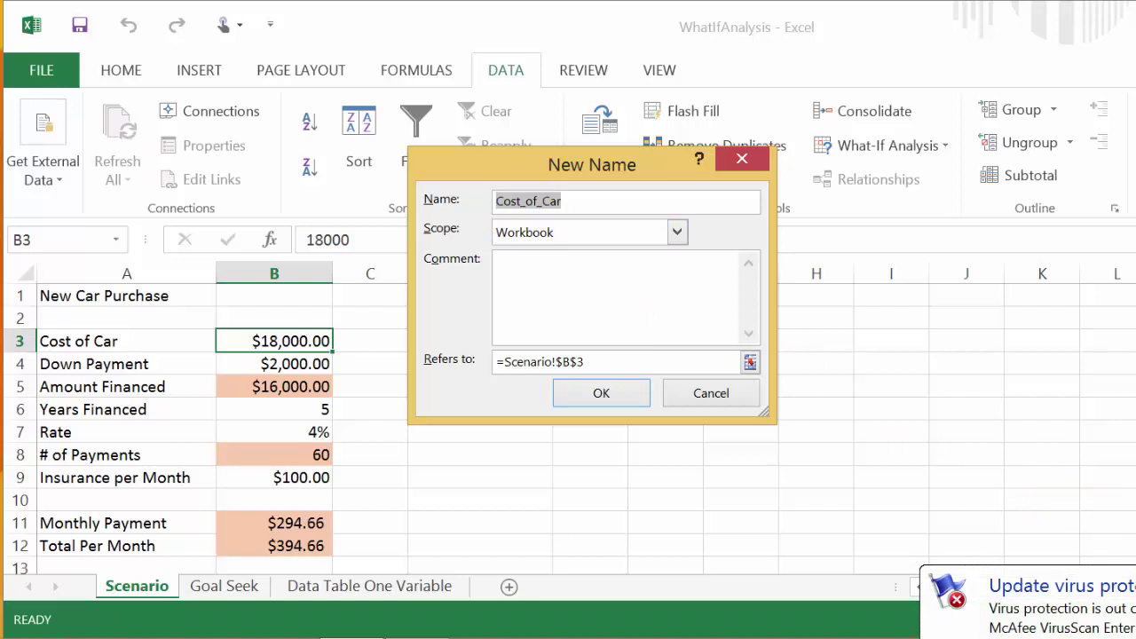
click(513, 164)
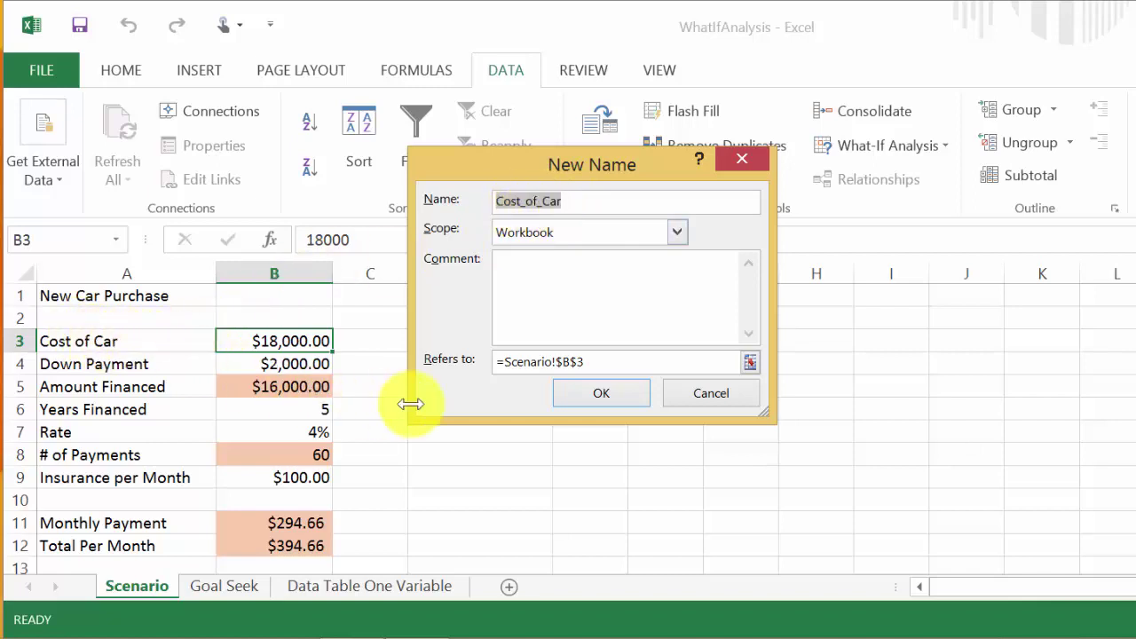
click(595, 391)
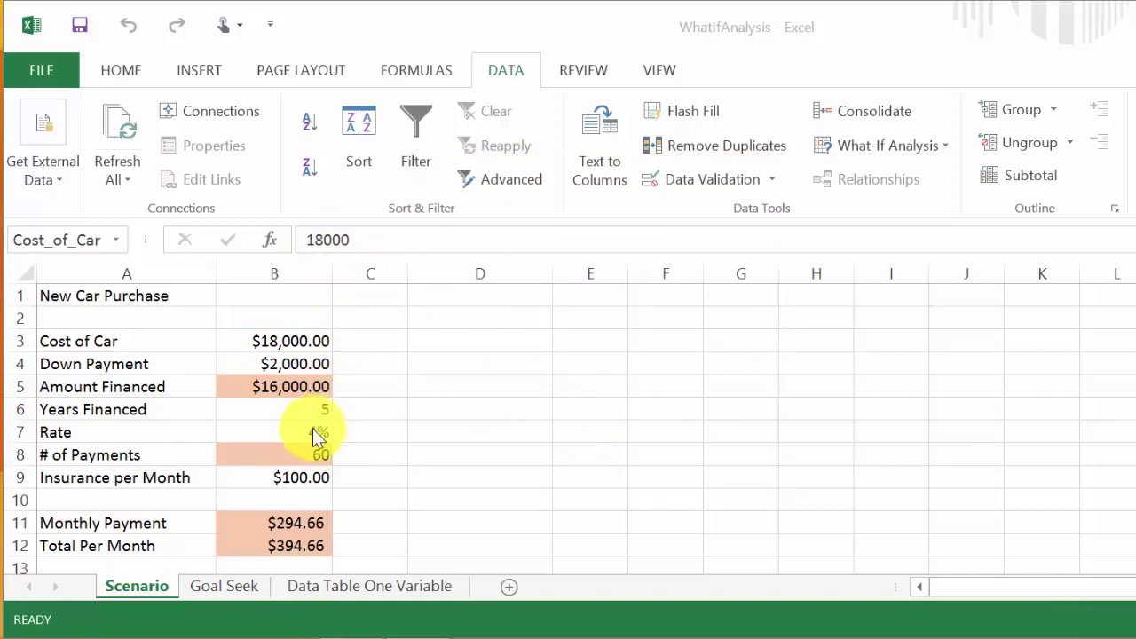
click(281, 345)
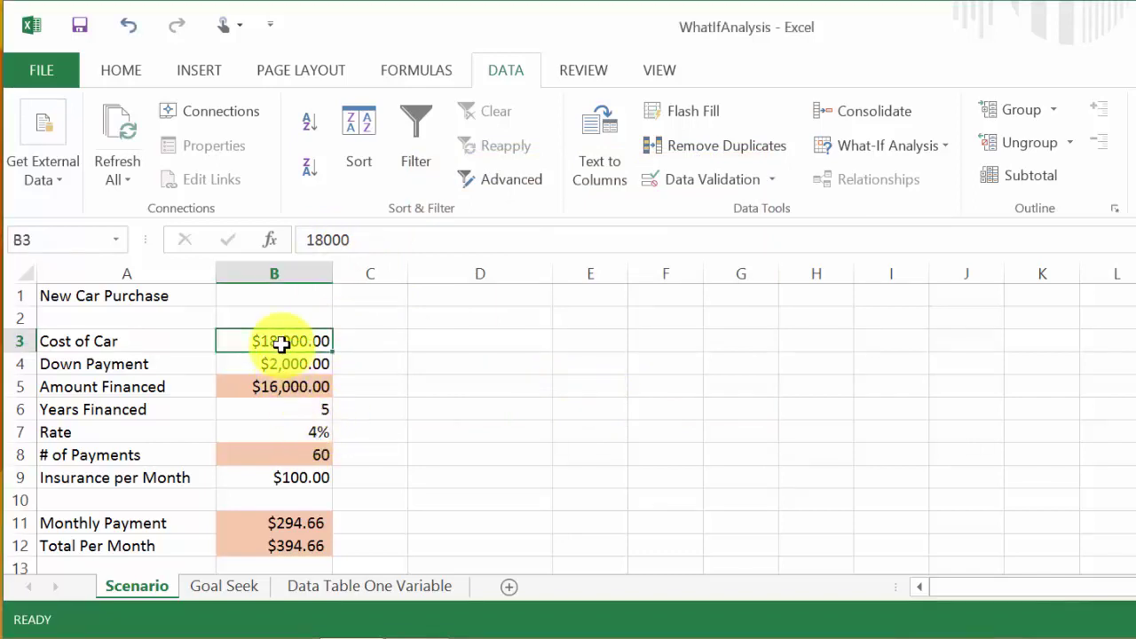
click(274, 360)
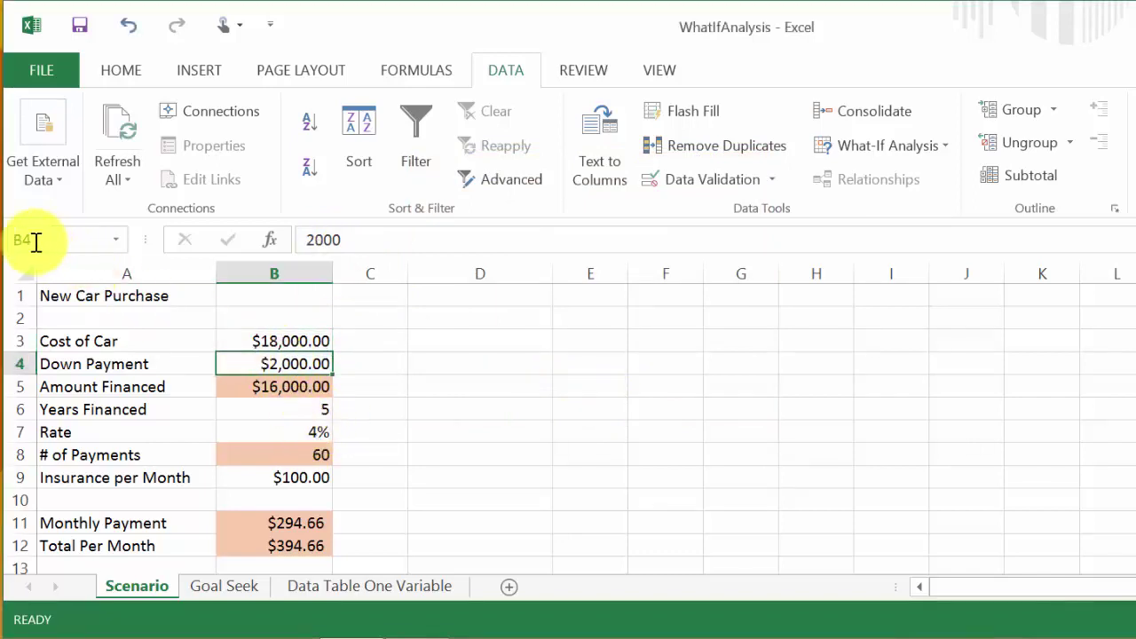
click(294, 340)
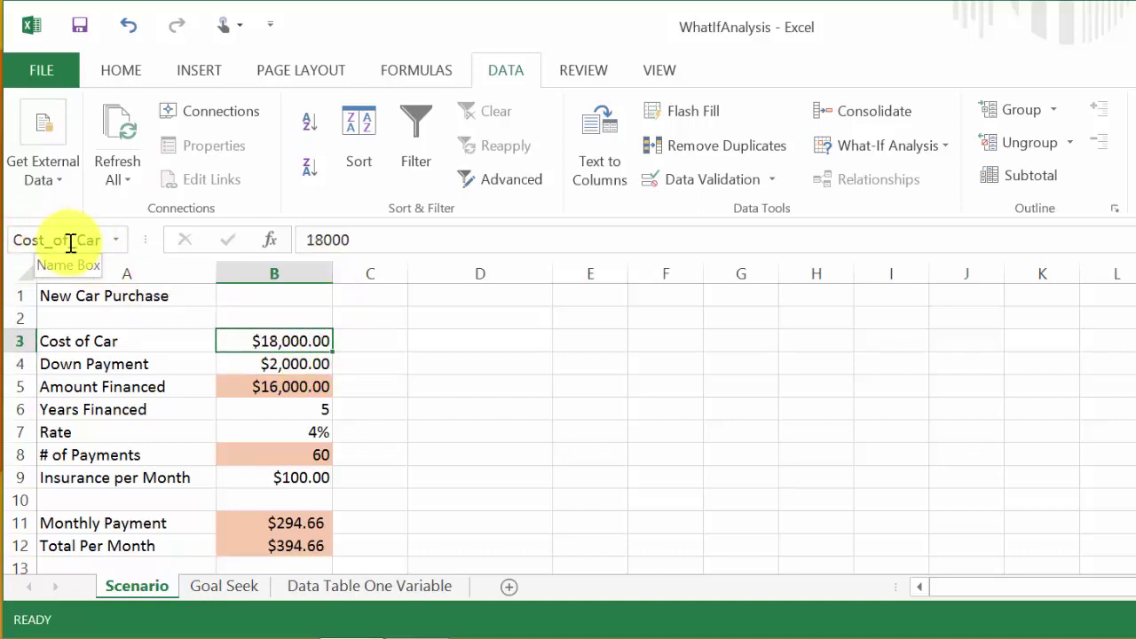
Step: Define the name Down_Payment for cell B4 and the name Years_Financed for cell B6
click(282, 364)
right_click(282, 364)
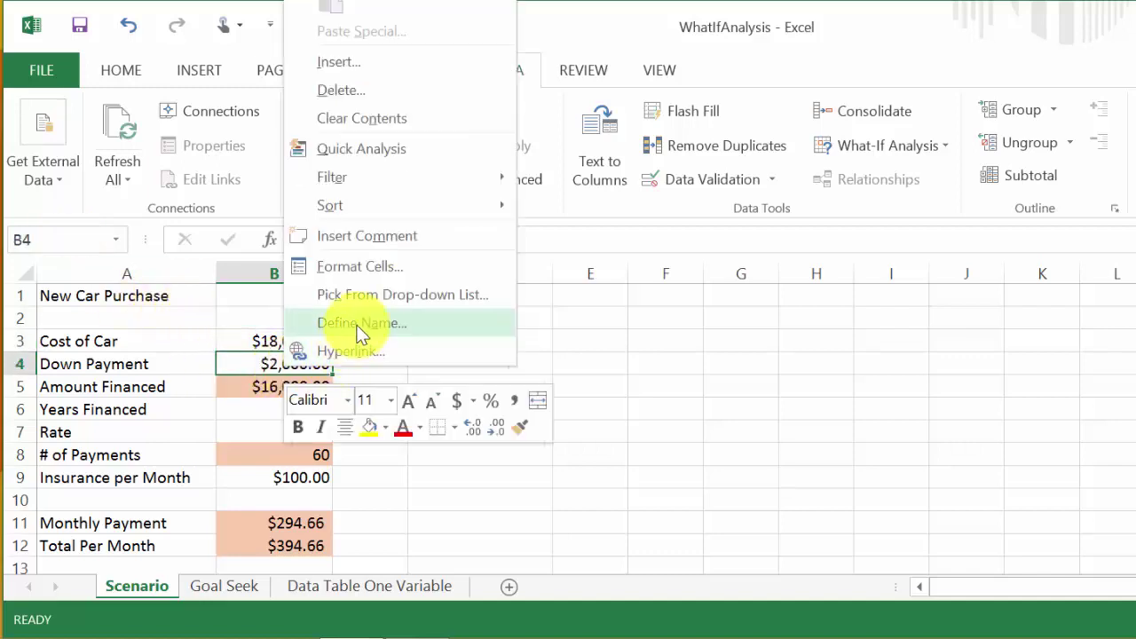
click(355, 325)
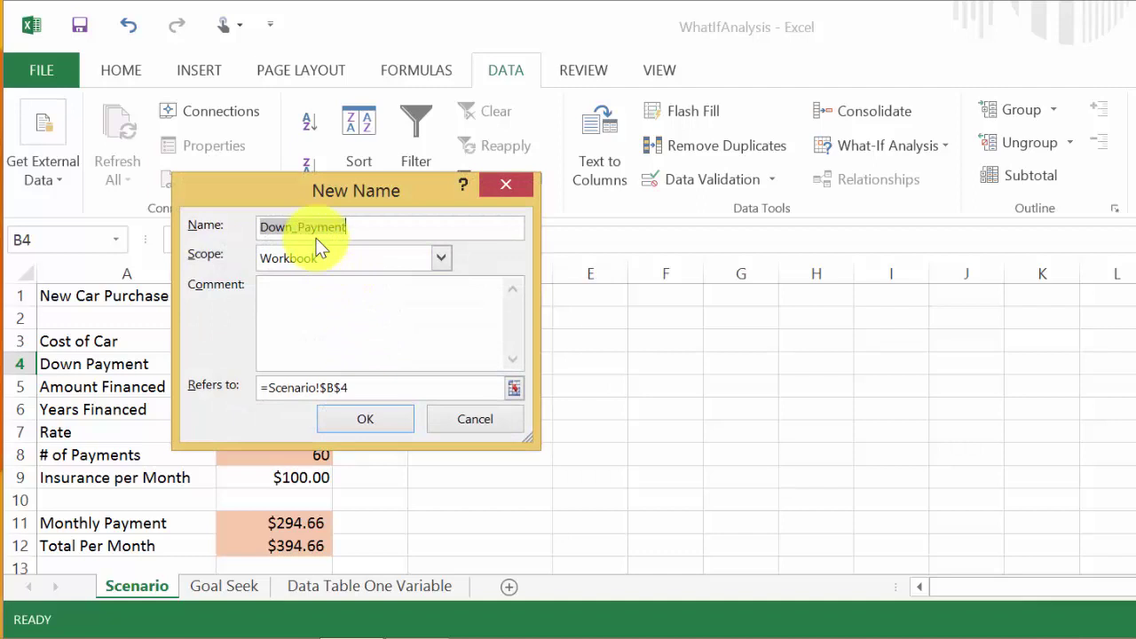
click(365, 424)
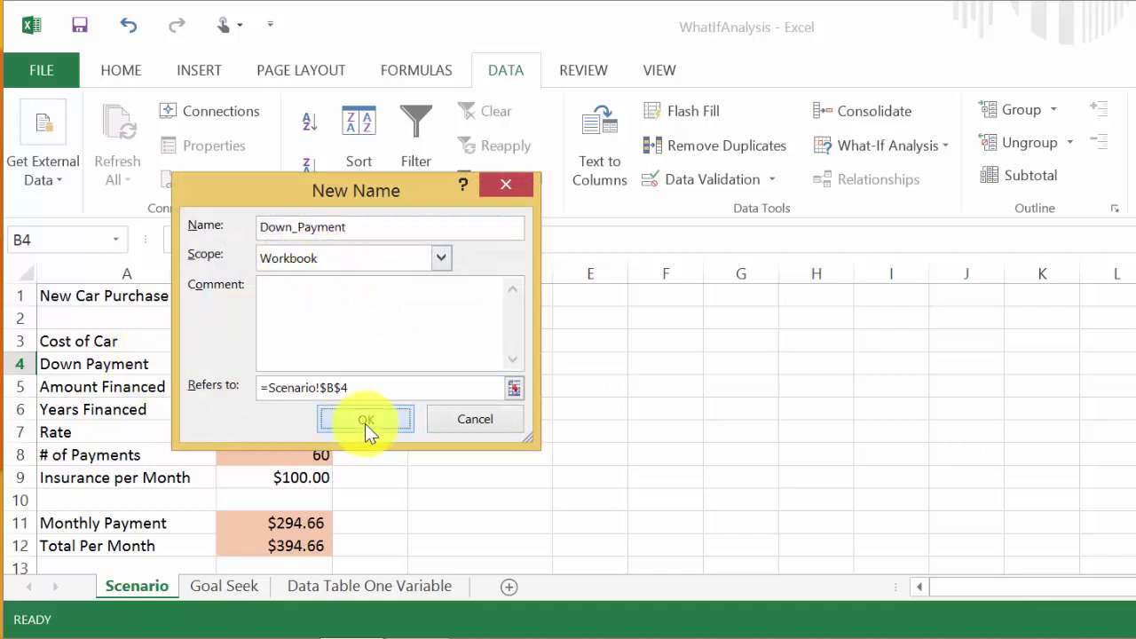
click(298, 408)
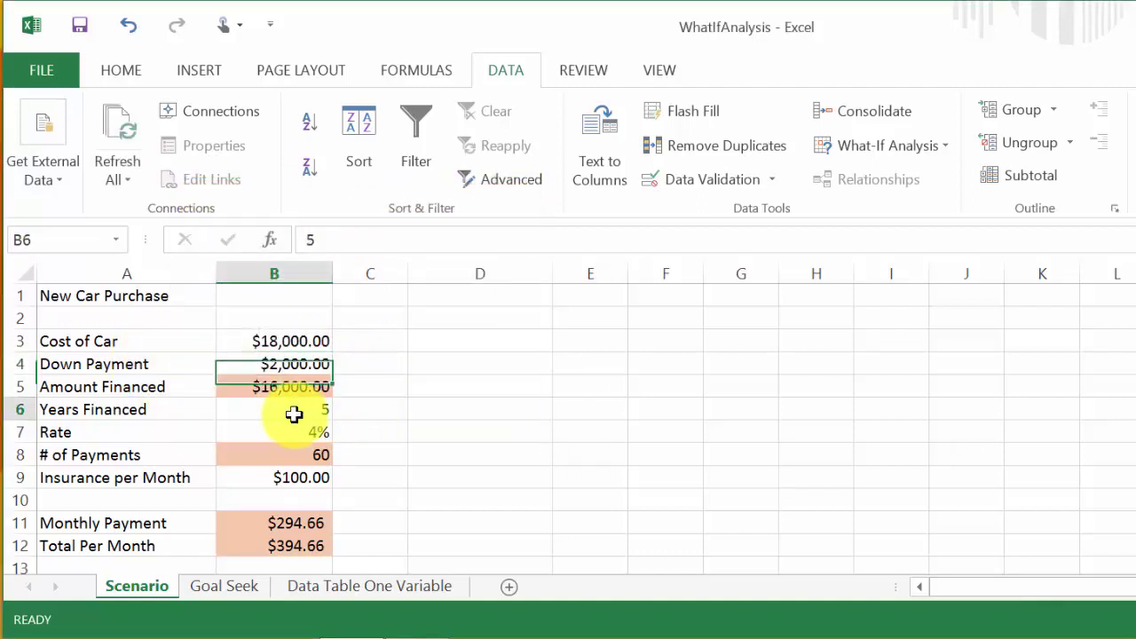
right_click(298, 410)
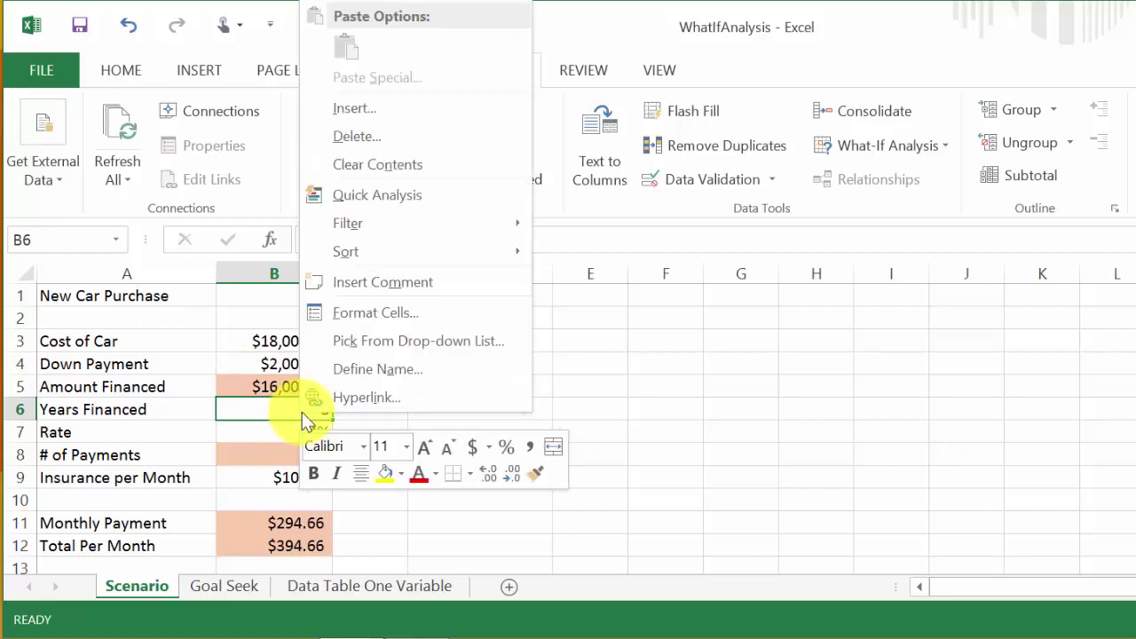
click(379, 373)
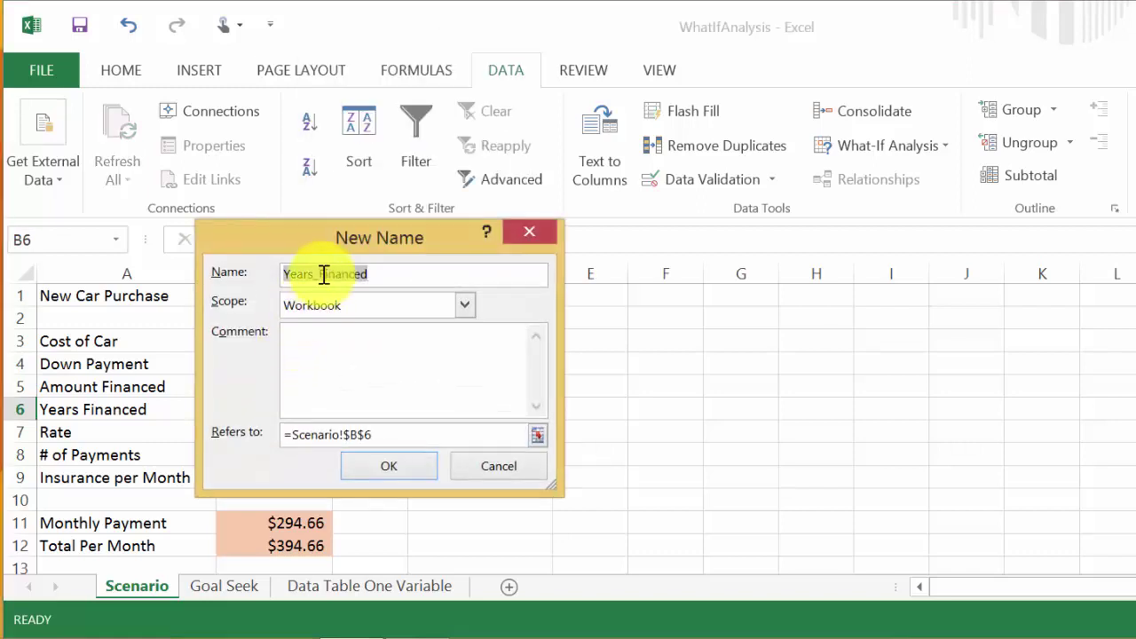
click(387, 470)
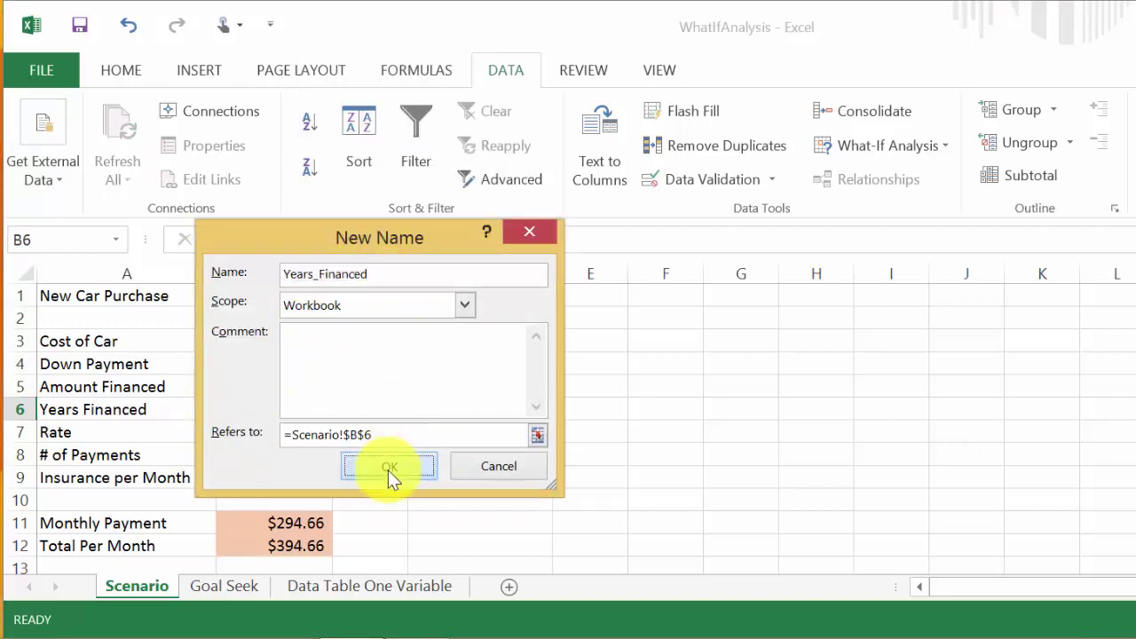
Step: Define the name Rate for cell B7 and the name Insurance_per_Month for cell B9
click(293, 434)
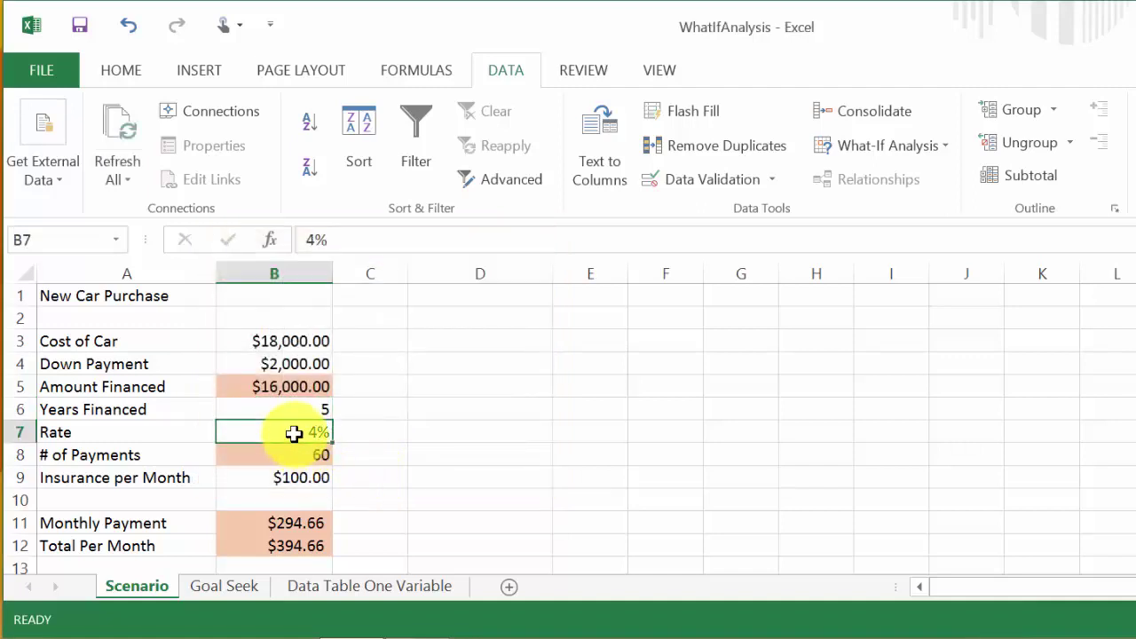
right_click(297, 434)
click(366, 390)
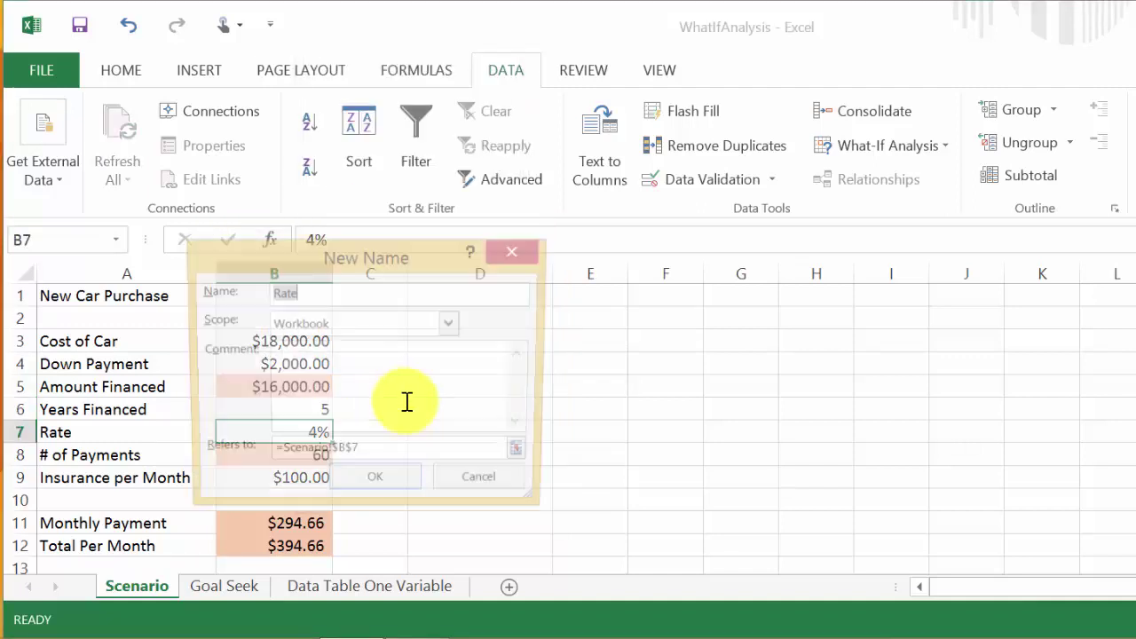
click(355, 485)
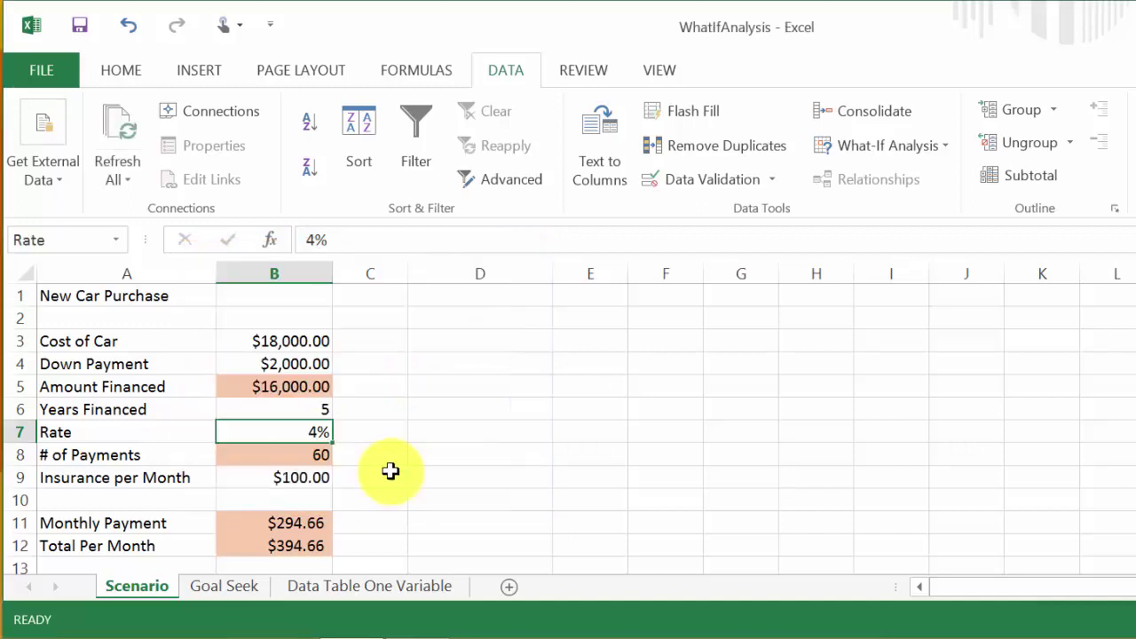
click(303, 477)
right_click(303, 477)
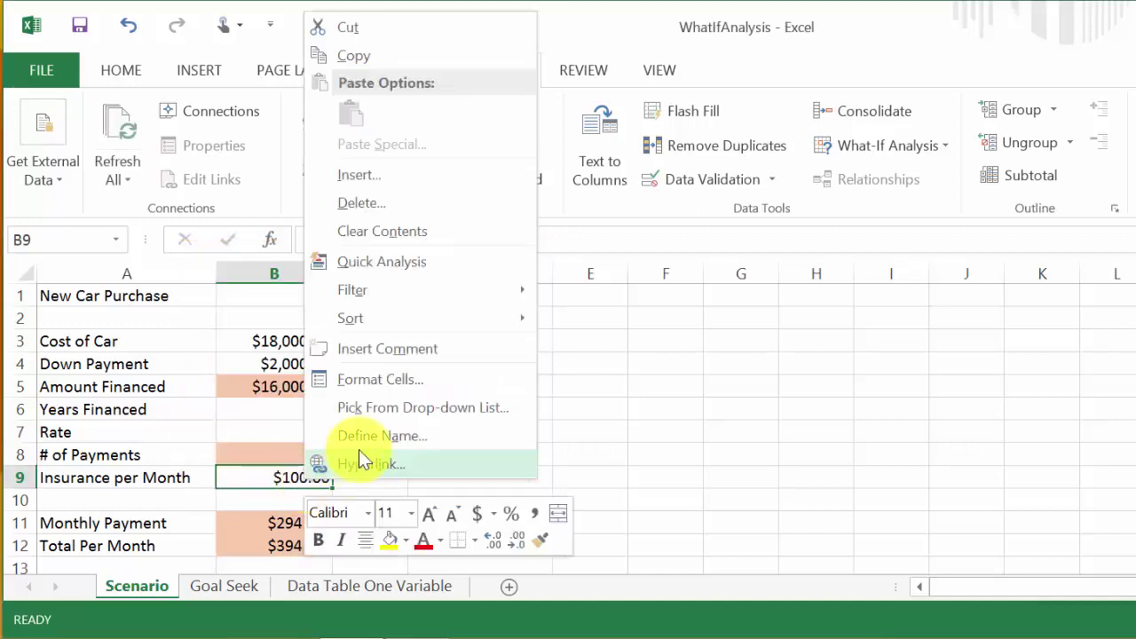
click(363, 441)
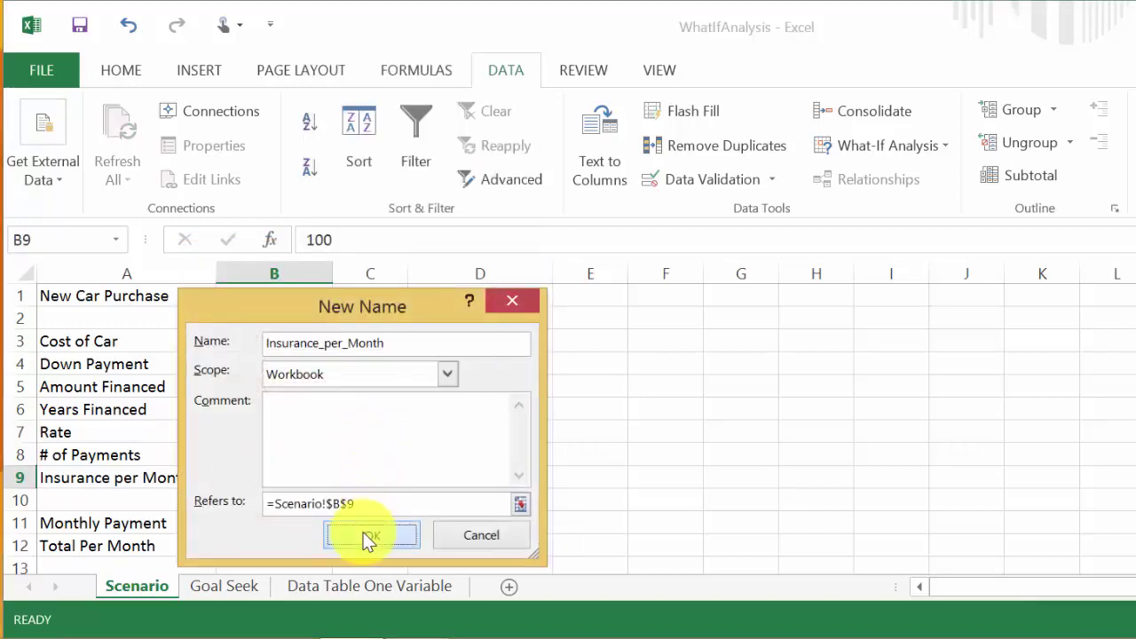
click(369, 535)
click(418, 390)
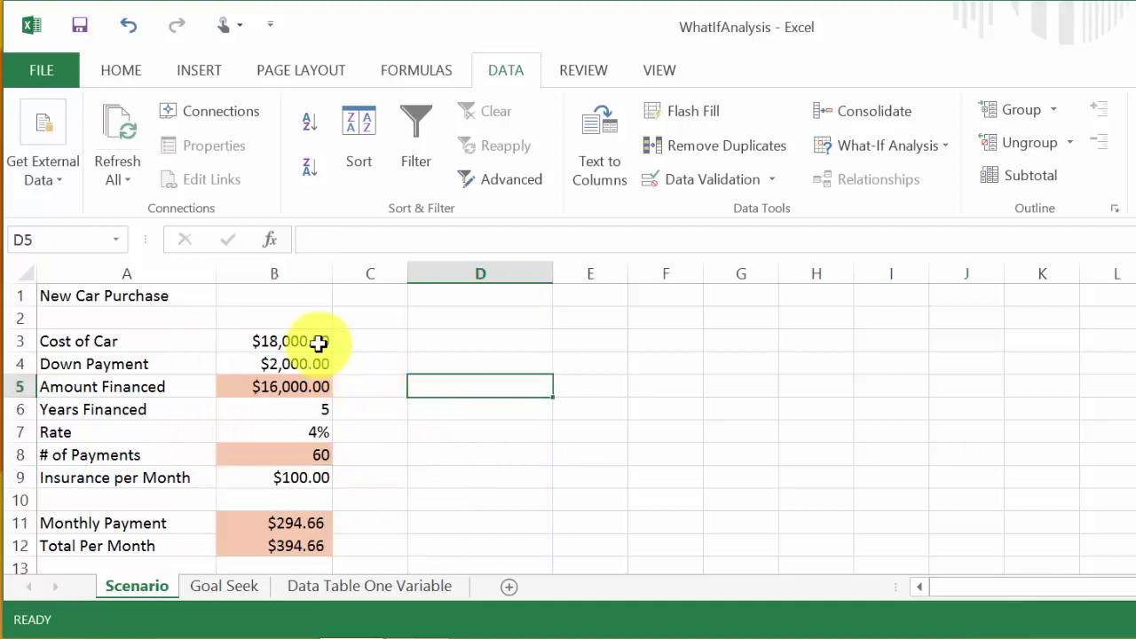
Step: Select the input cells B3:B4, B6, B7 and B9 together and open the Scenario Manager for them
drag(317, 340, 312, 363)
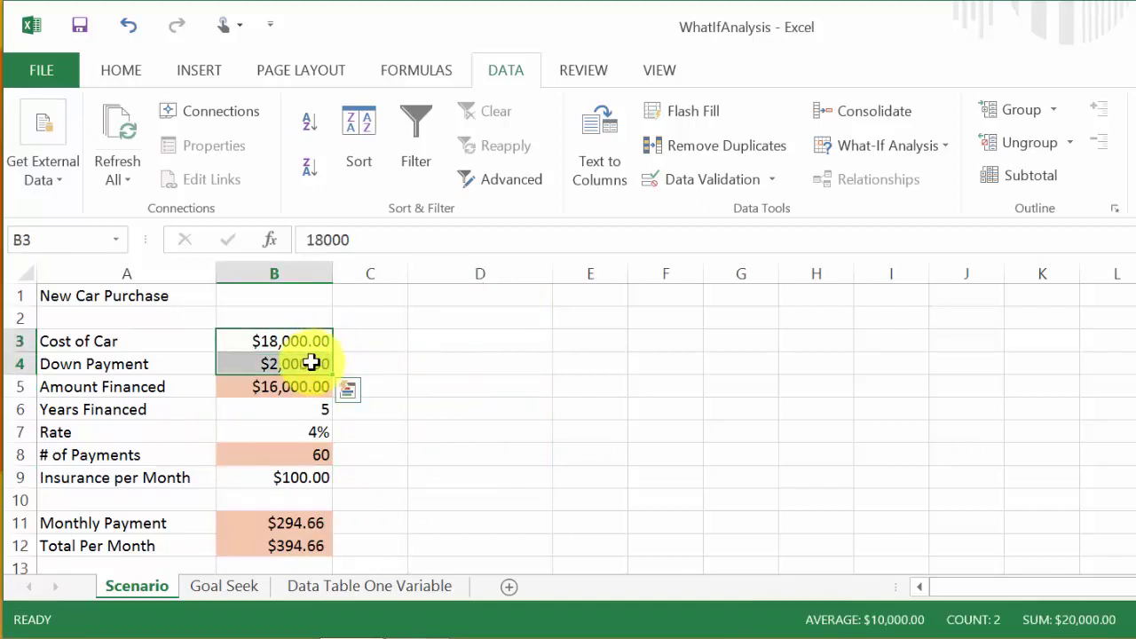
ctrl+click(312, 411)
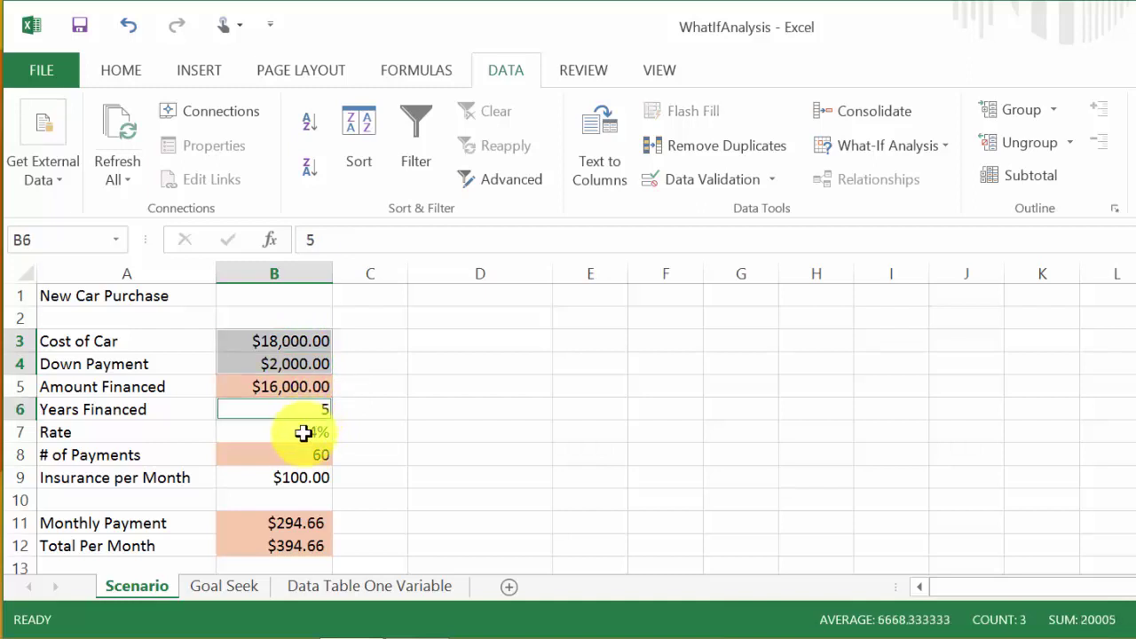
ctrl+click(304, 434)
ctrl+click(302, 482)
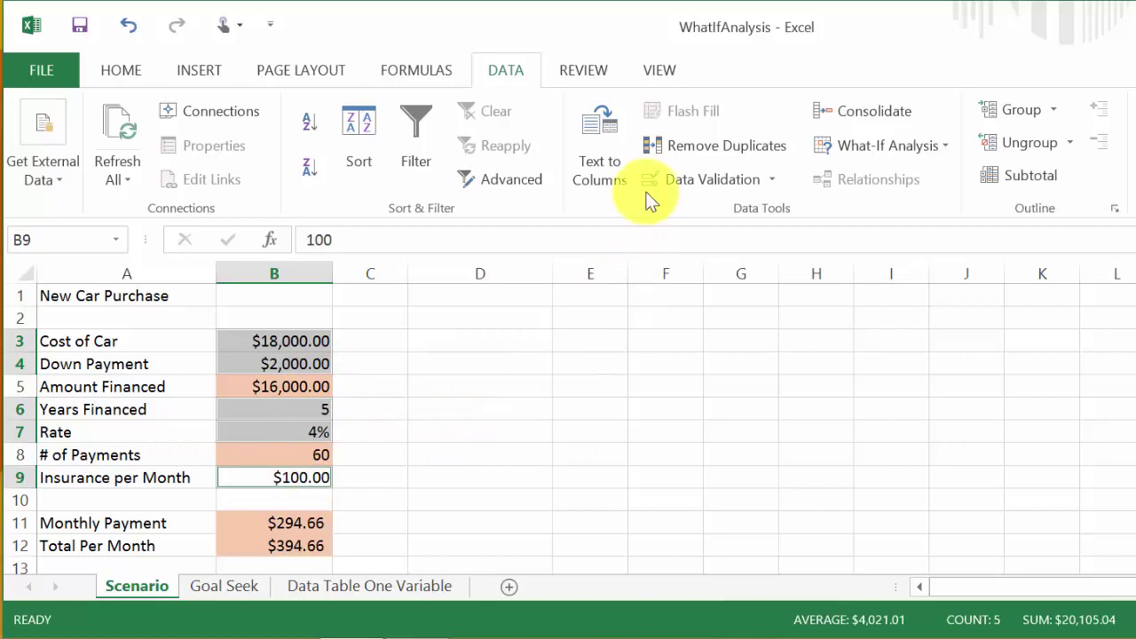
click(943, 149)
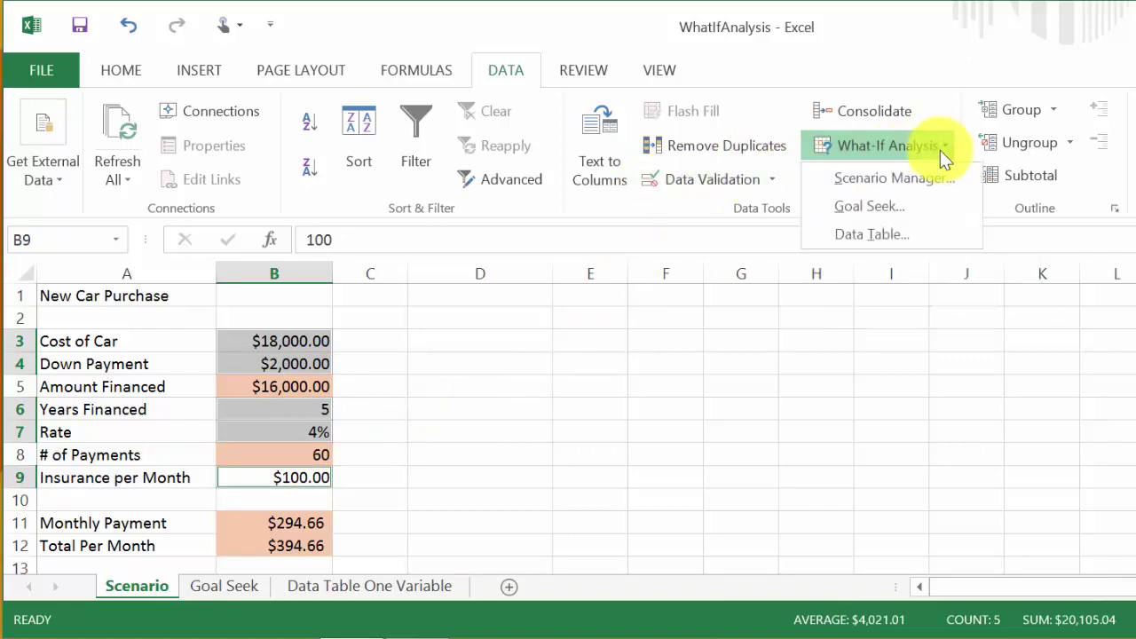
click(865, 182)
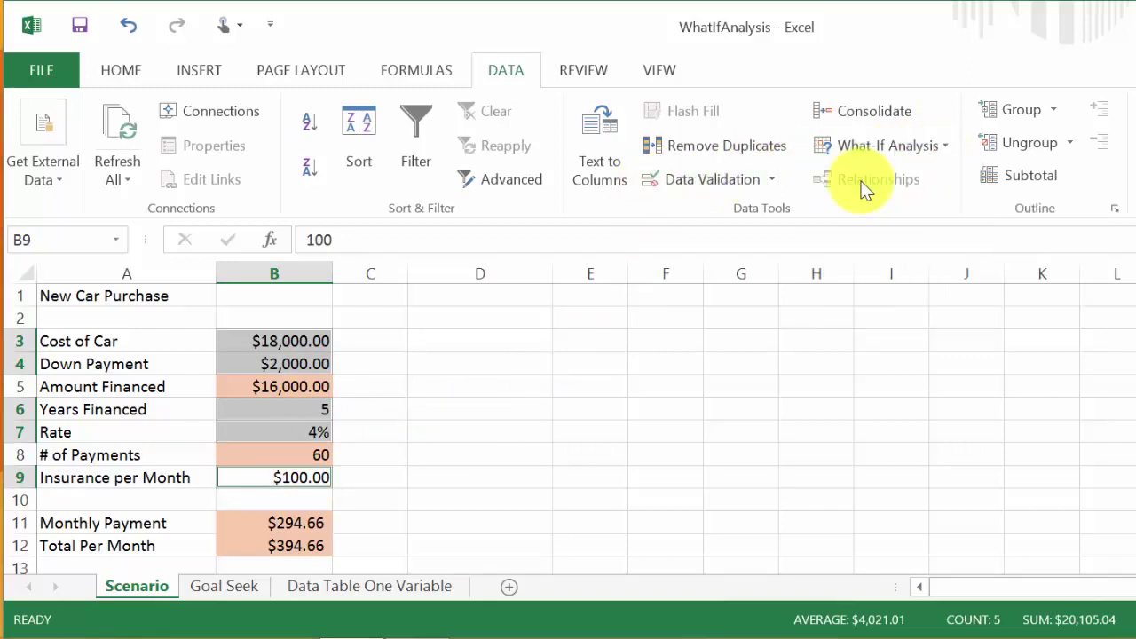
Step: Add a scenario named Carolla for the selected changing cells, accepting the sheet's current input values
click(865, 126)
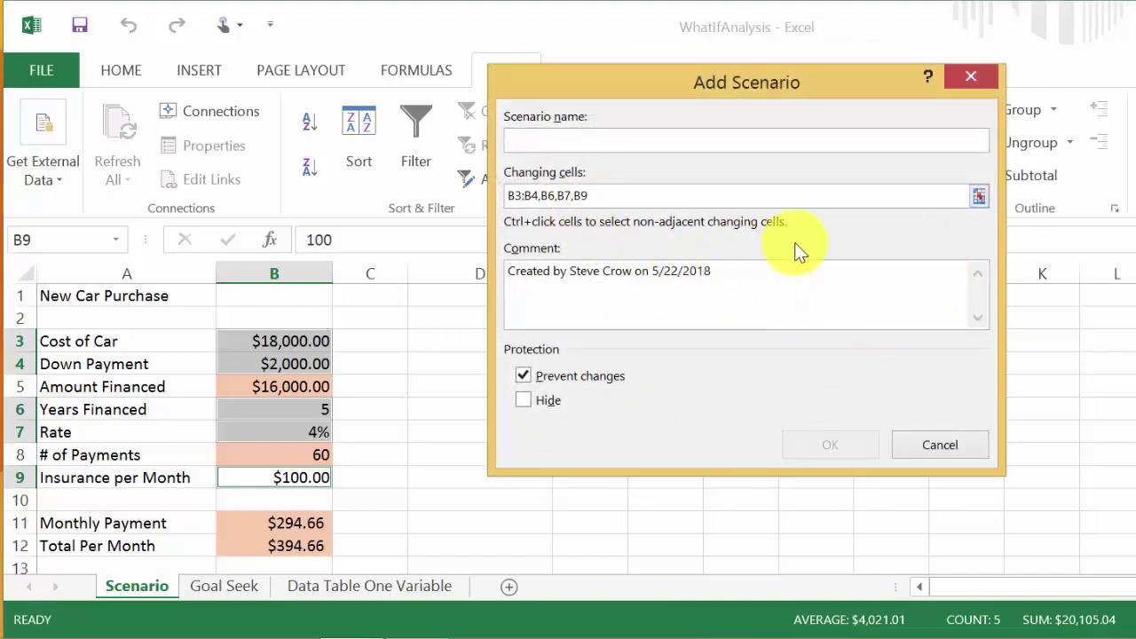
text(Carolla)
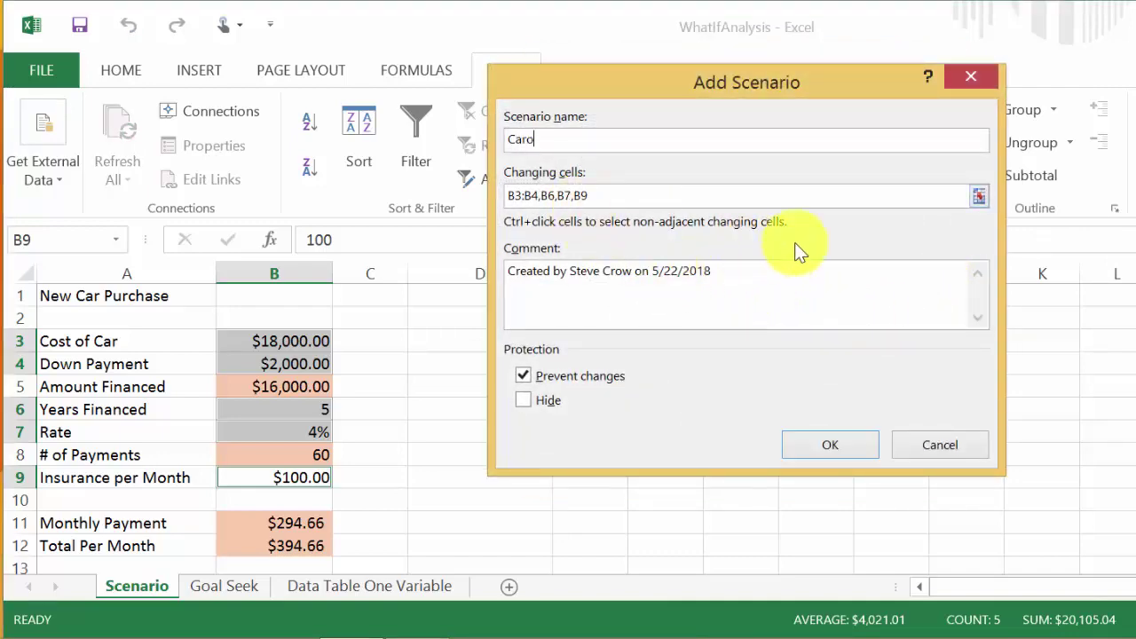
click(823, 449)
click(823, 448)
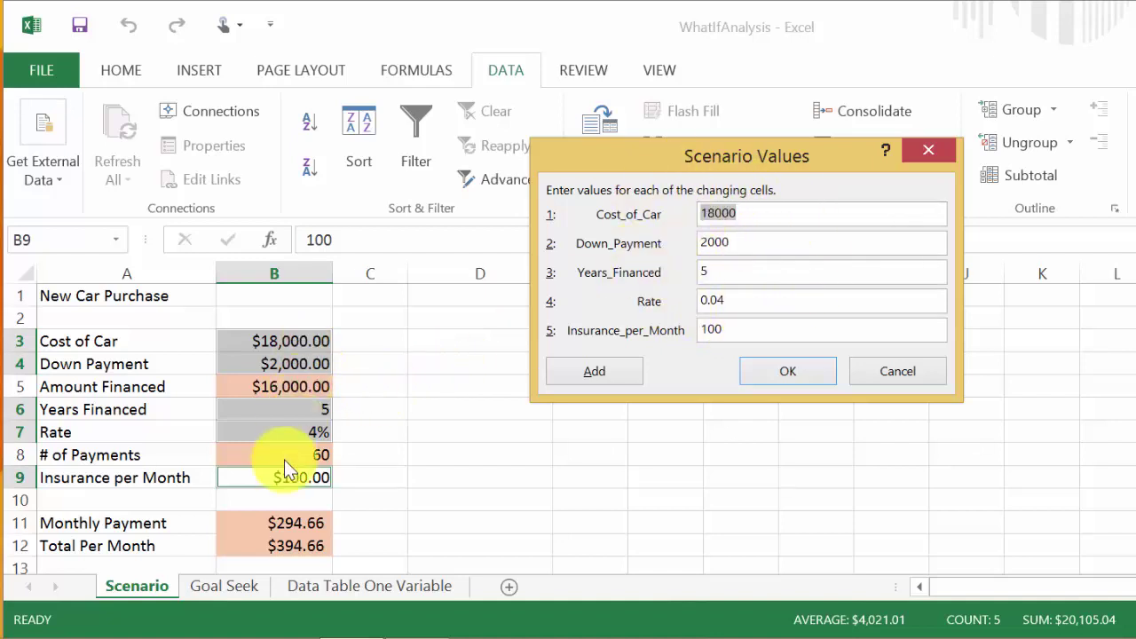
click(777, 368)
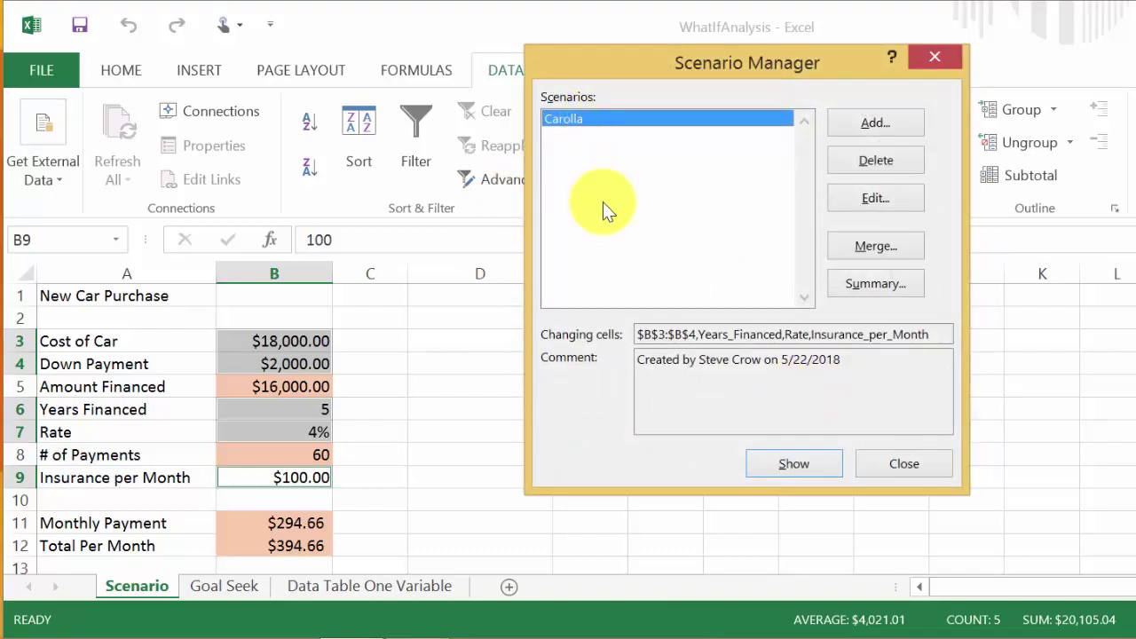
Step: Add a scenario named Camry with Cost_of_Car 22000, Rate 3.5% and Insurance_per_Month 110
click(856, 122)
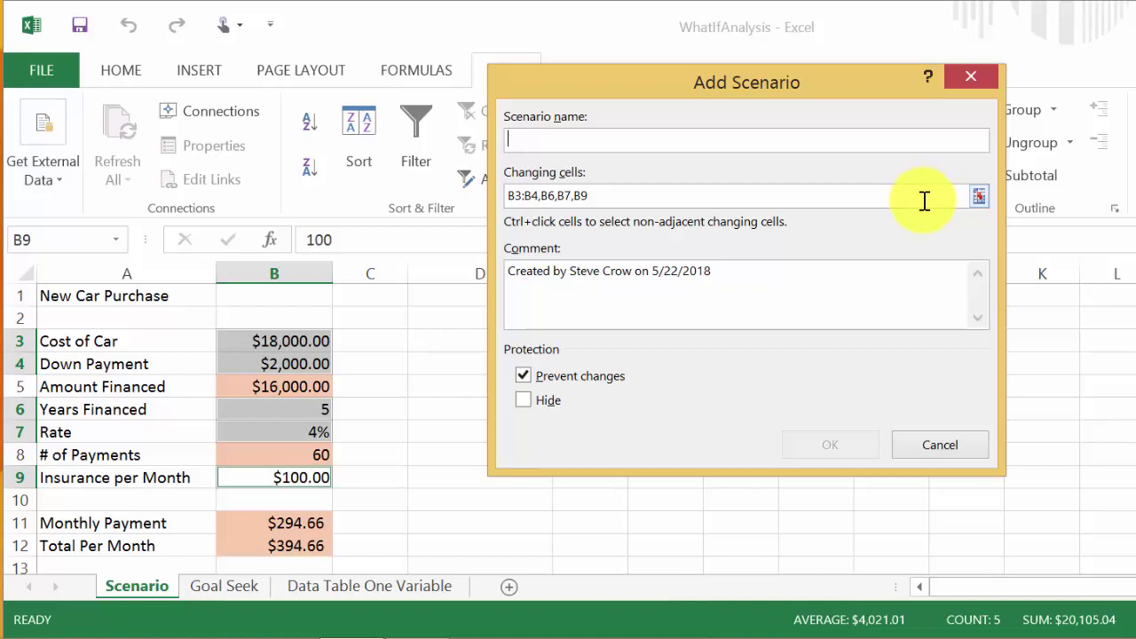
text(Camry)
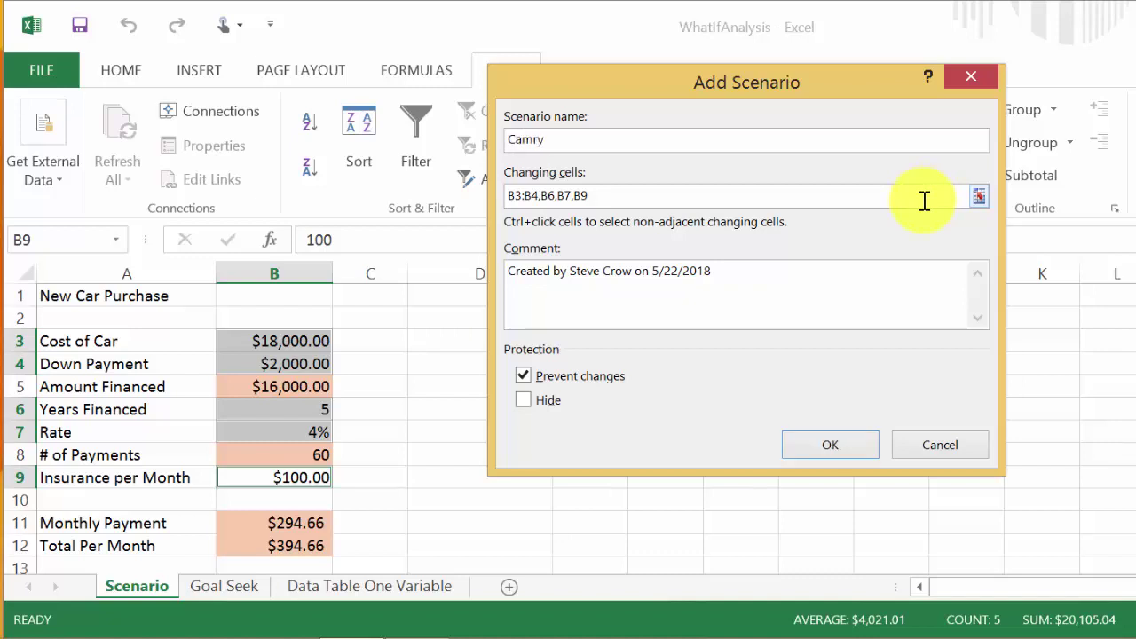
click(820, 447)
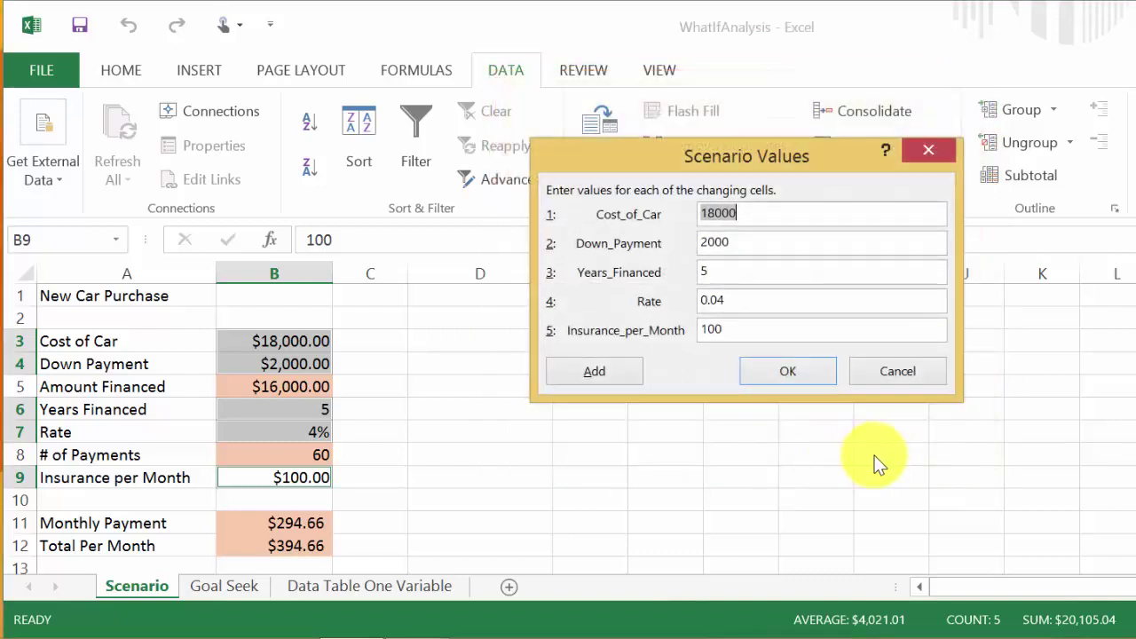
click(749, 210)
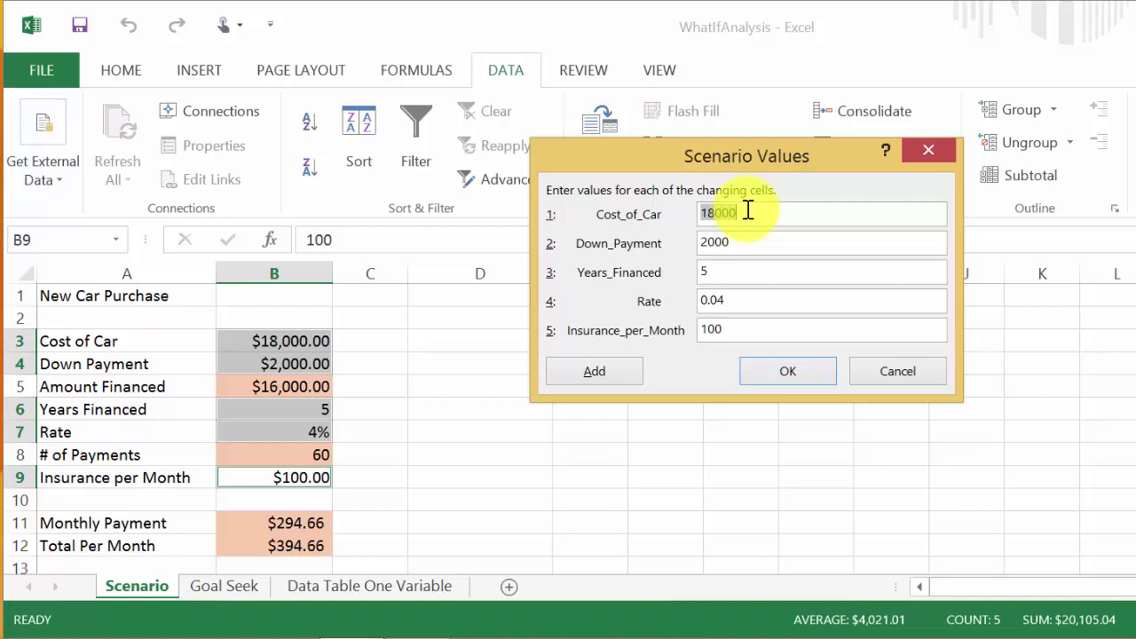
text(22000)
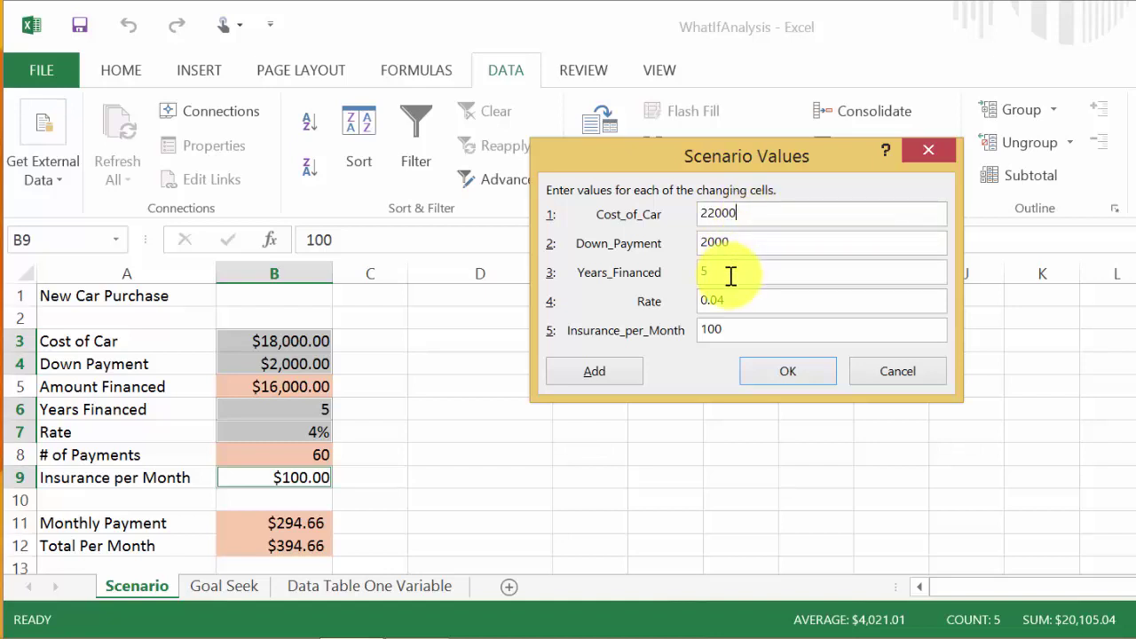
drag(744, 301, 661, 315)
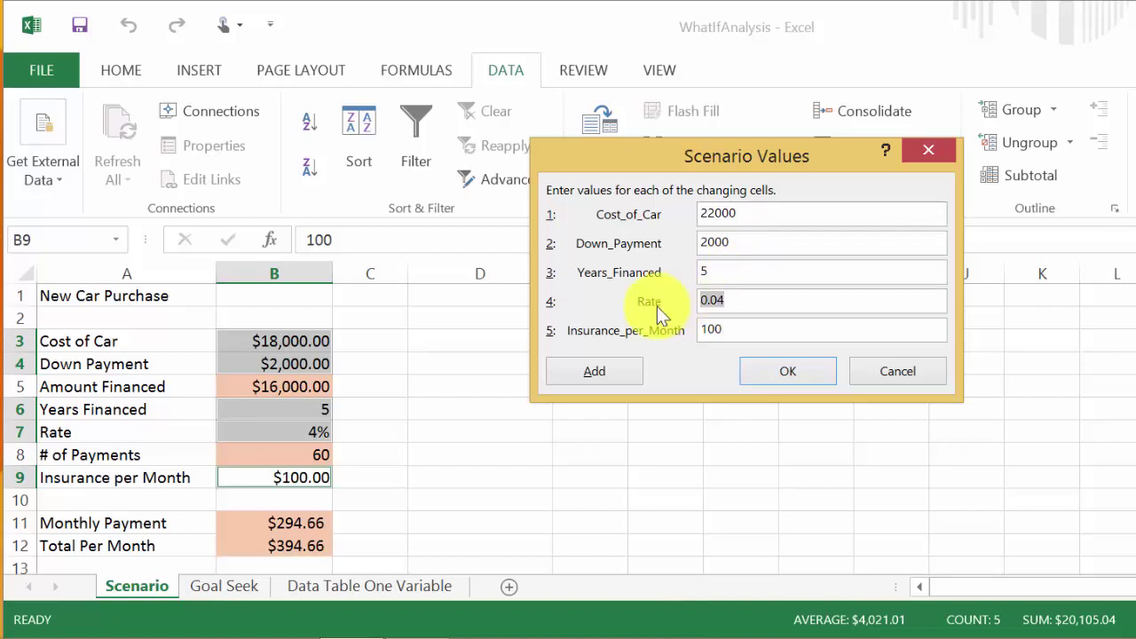
text(3.5%)
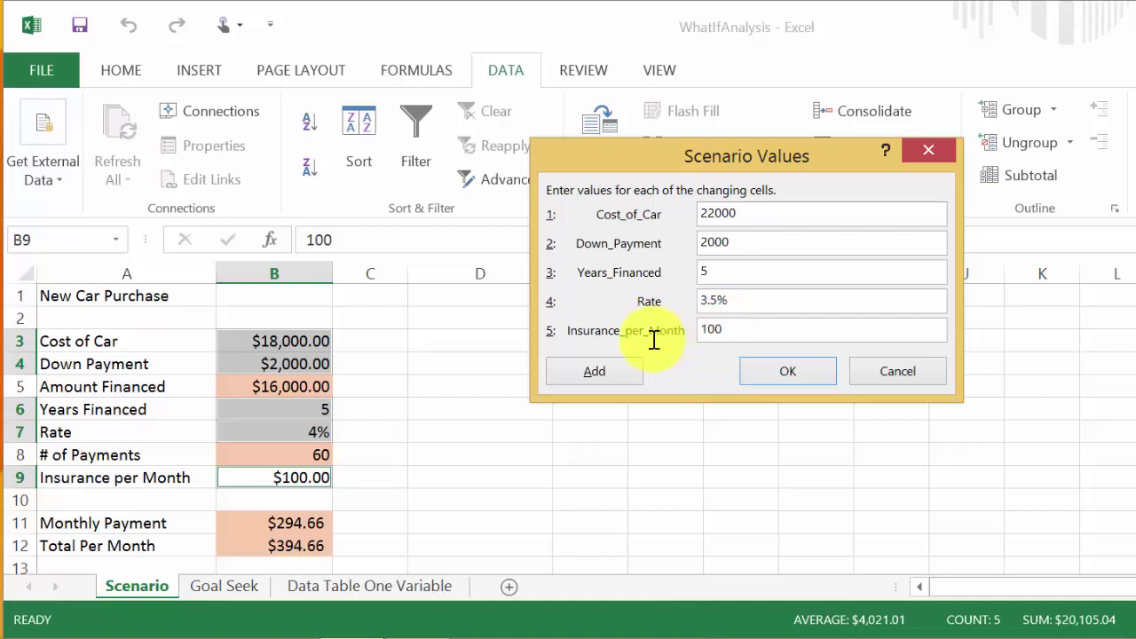
double_click(718, 324)
click(783, 376)
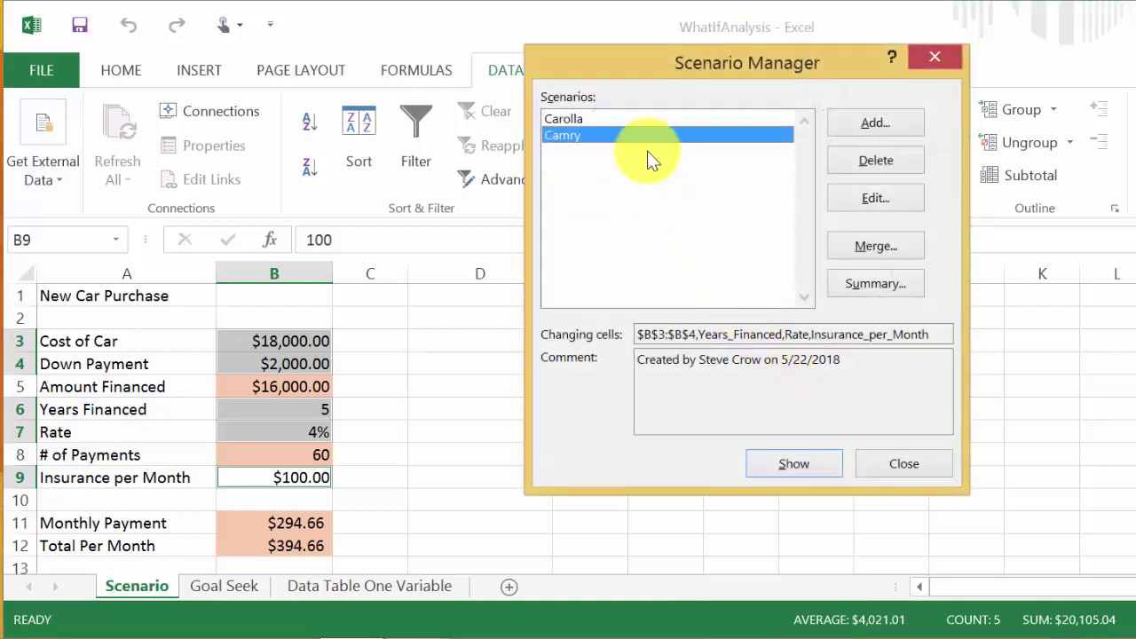
Step: Add a scenario named Accord with Cost_of_Car 25000, Down_Payment 3000, Years_Financed 6 and Insurance_per_Month 120
click(853, 125)
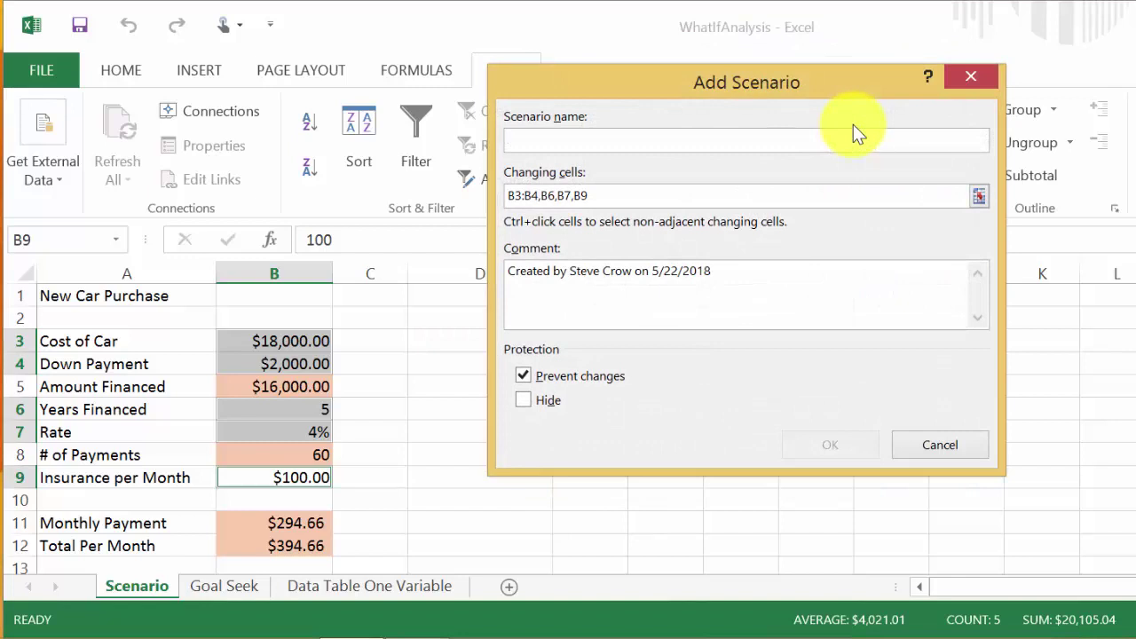
text(Accord)
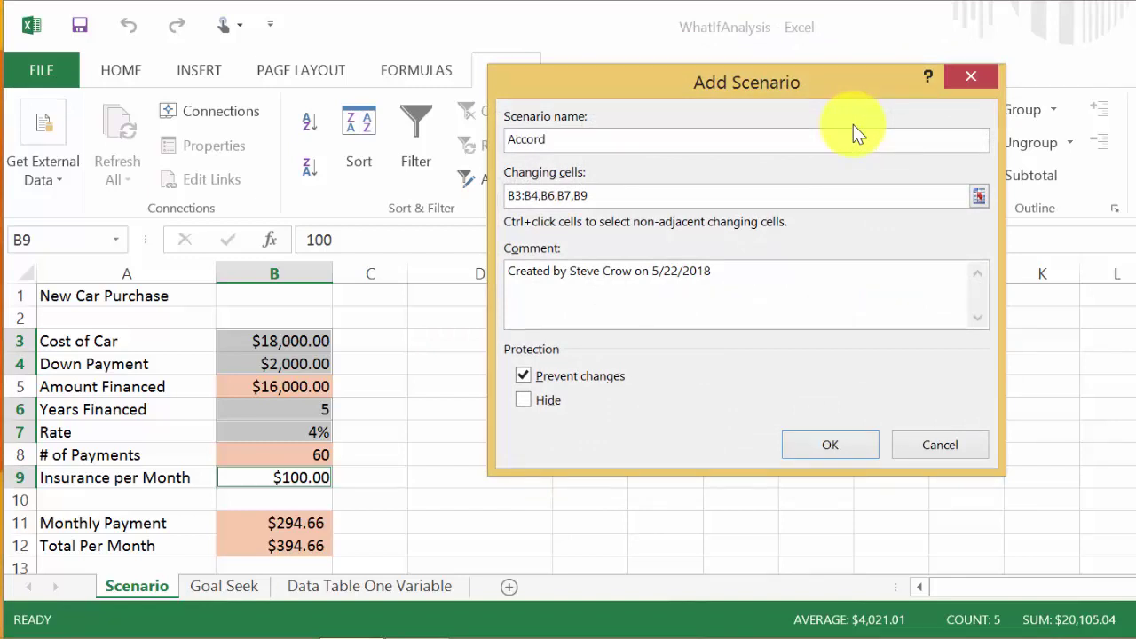
click(837, 444)
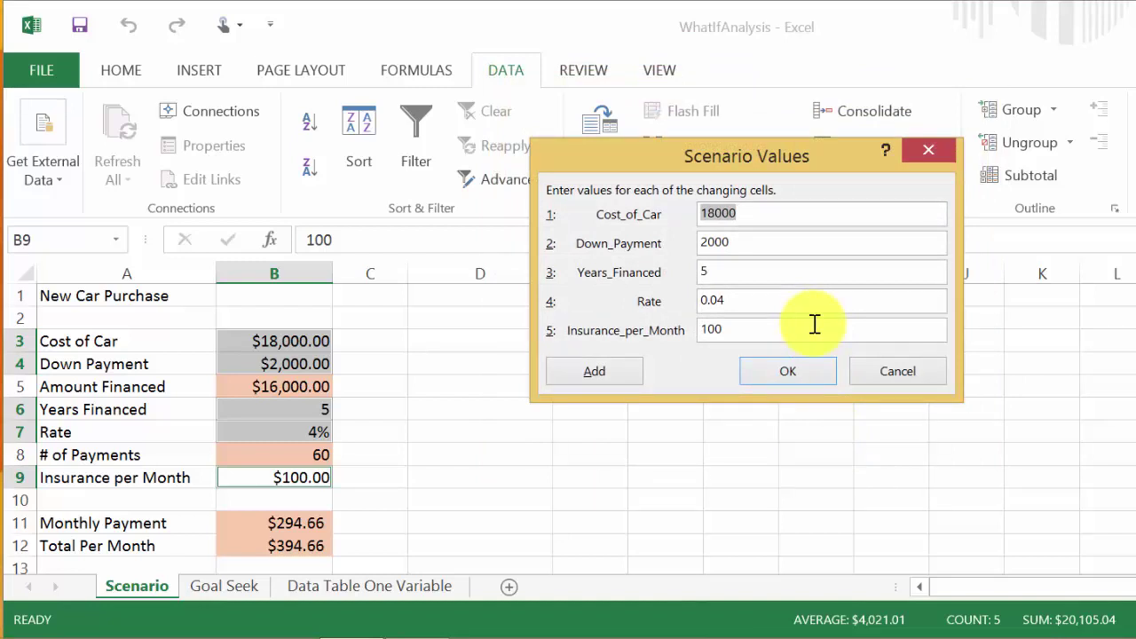
text(25000)
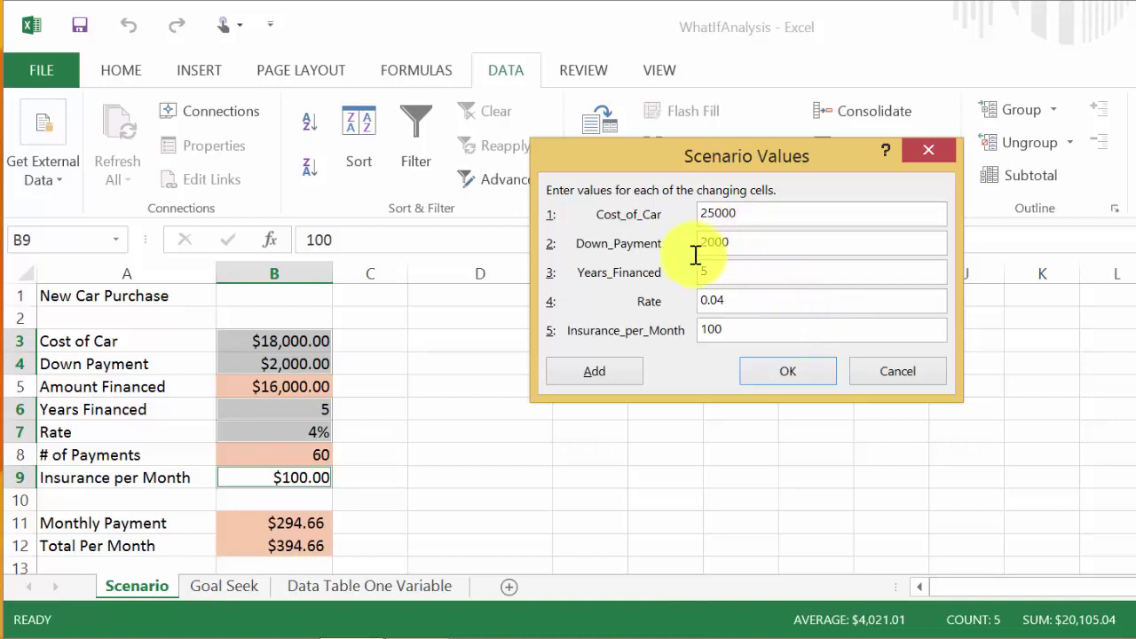
key(Tab)
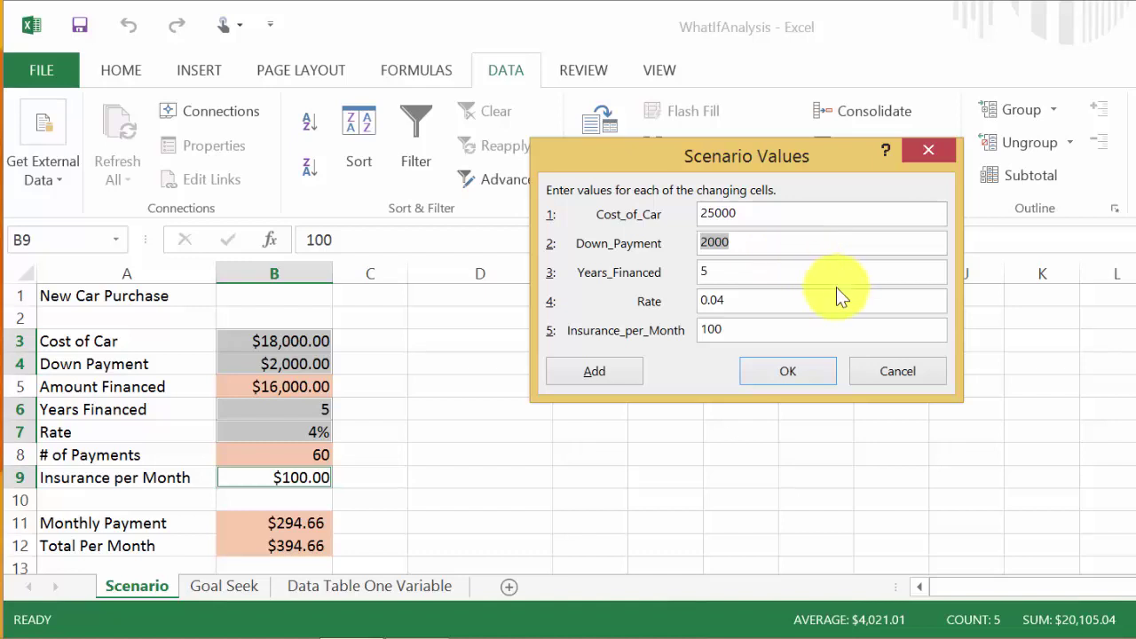
text(3000)
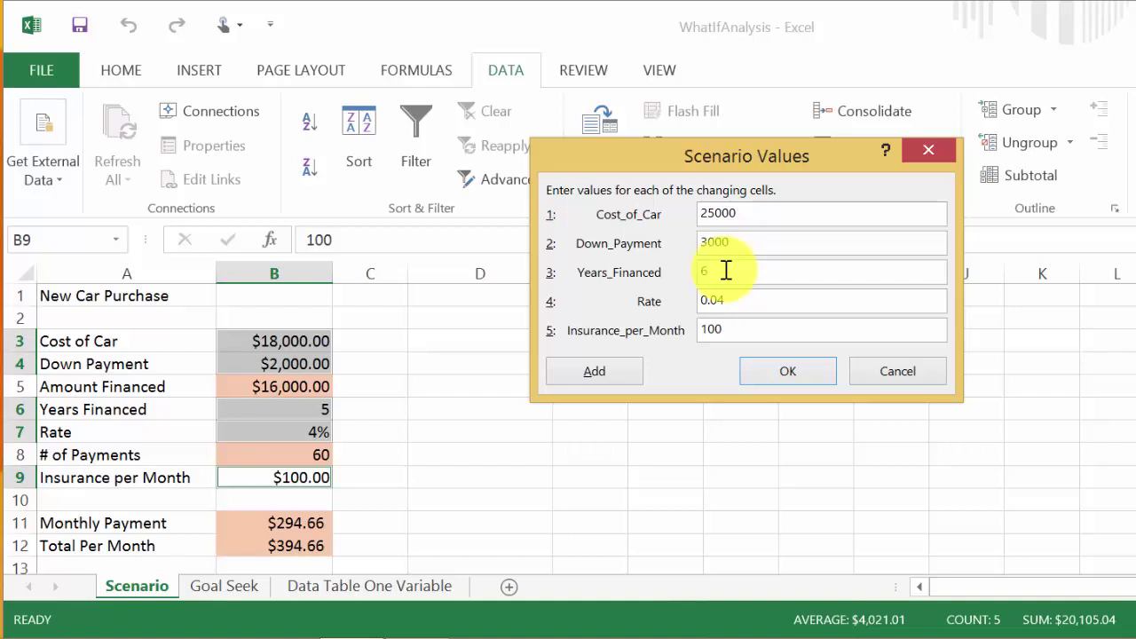
double_click(738, 331)
text(120)
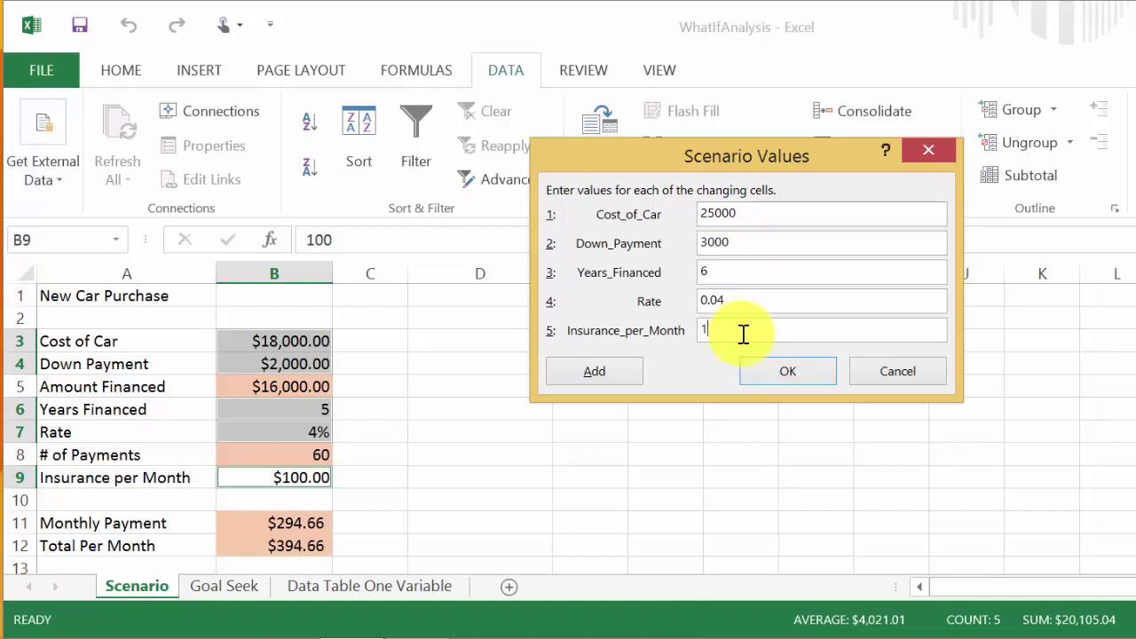
click(792, 373)
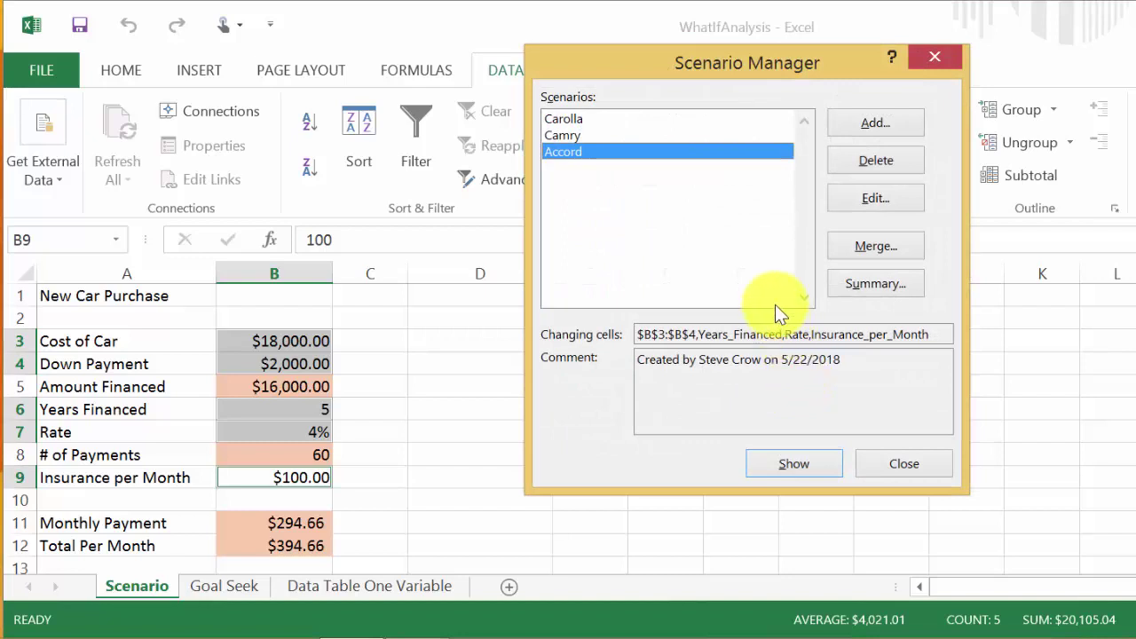
Step: Close the Scenario Manager and select the Cost of Car cell B3
click(935, 462)
click(410, 404)
click(294, 340)
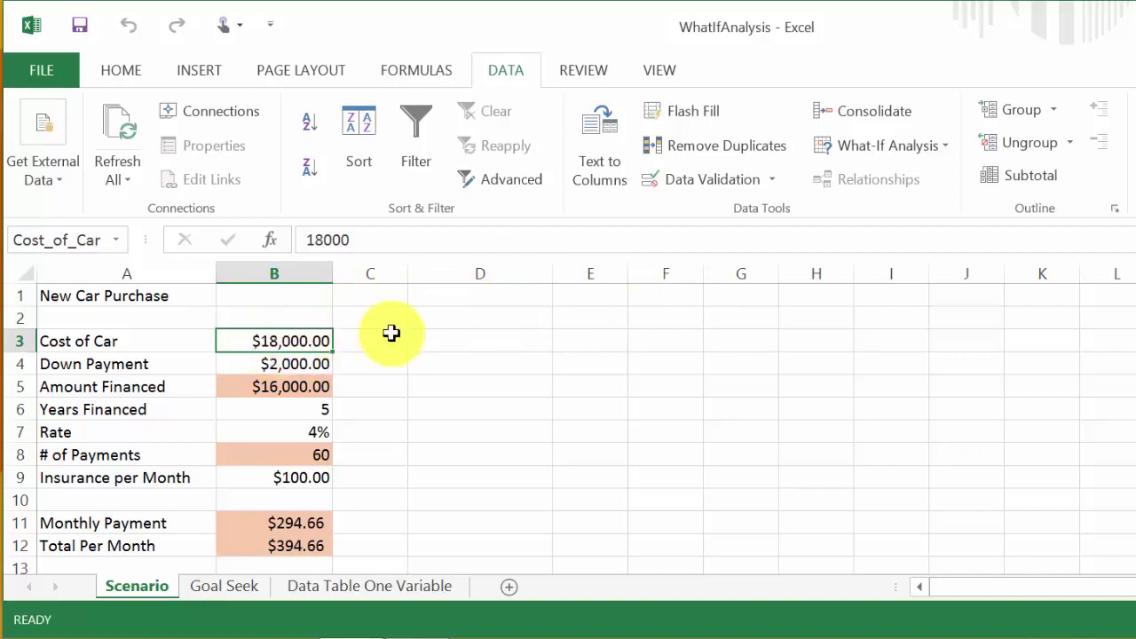
Step: Reopen the Scenario Manager and show the Carolla, Camry and Accord scenarios on the sheet in turn
click(940, 147)
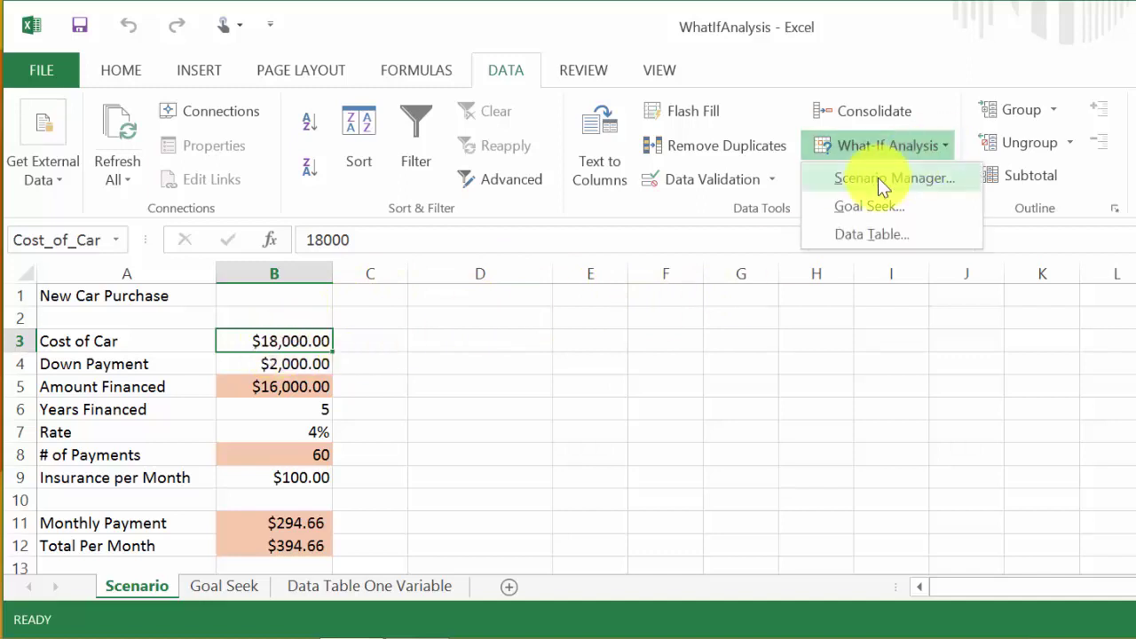
click(878, 179)
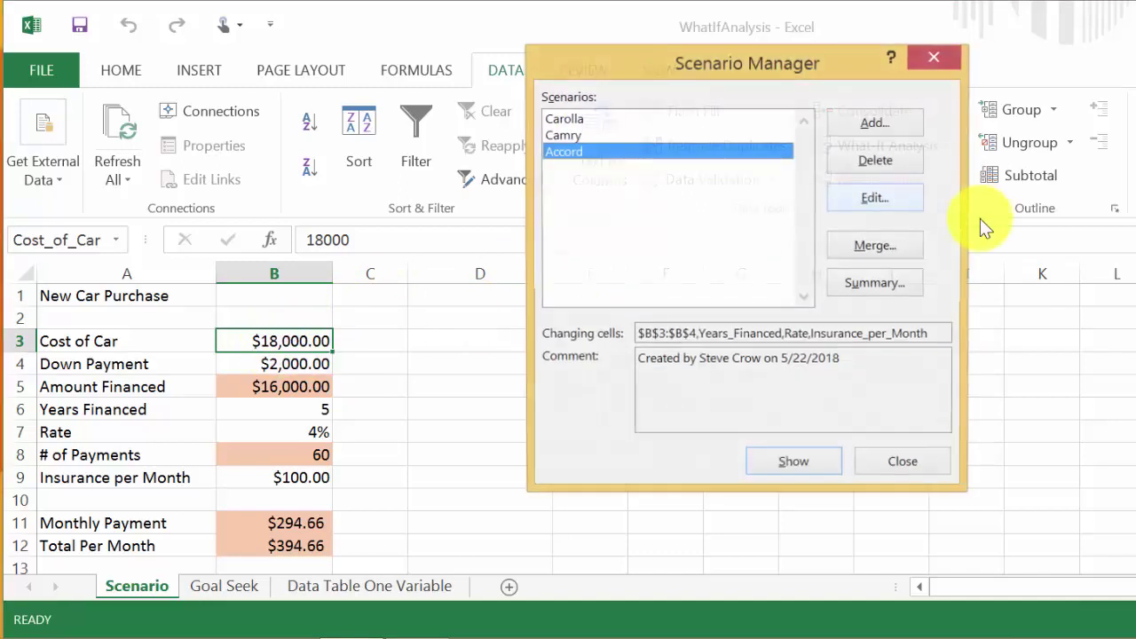
click(565, 120)
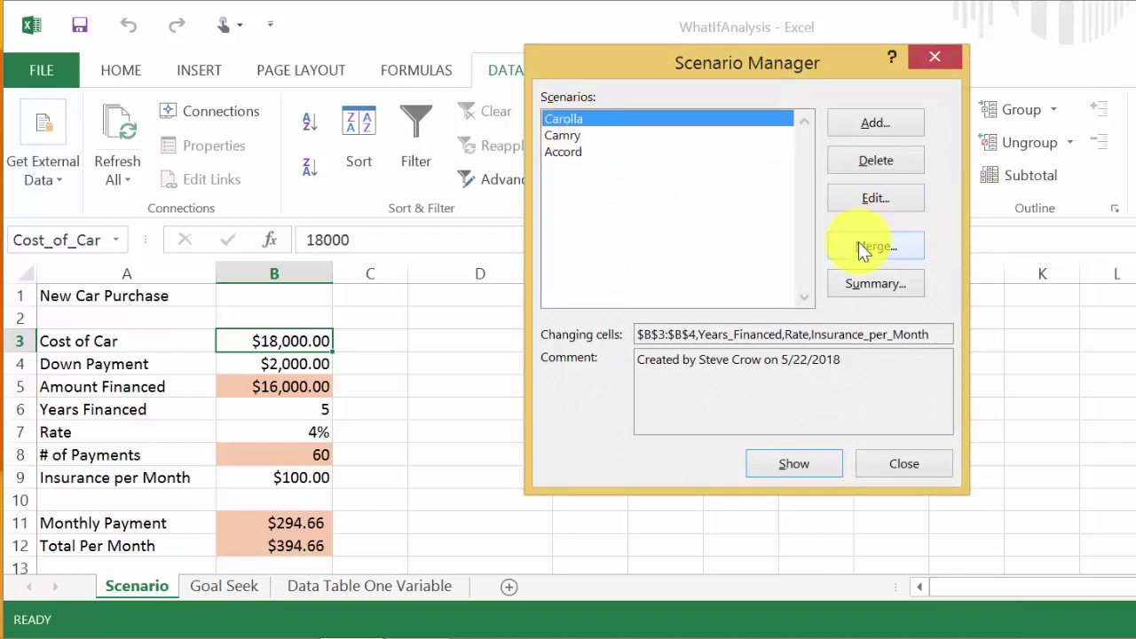
click(772, 457)
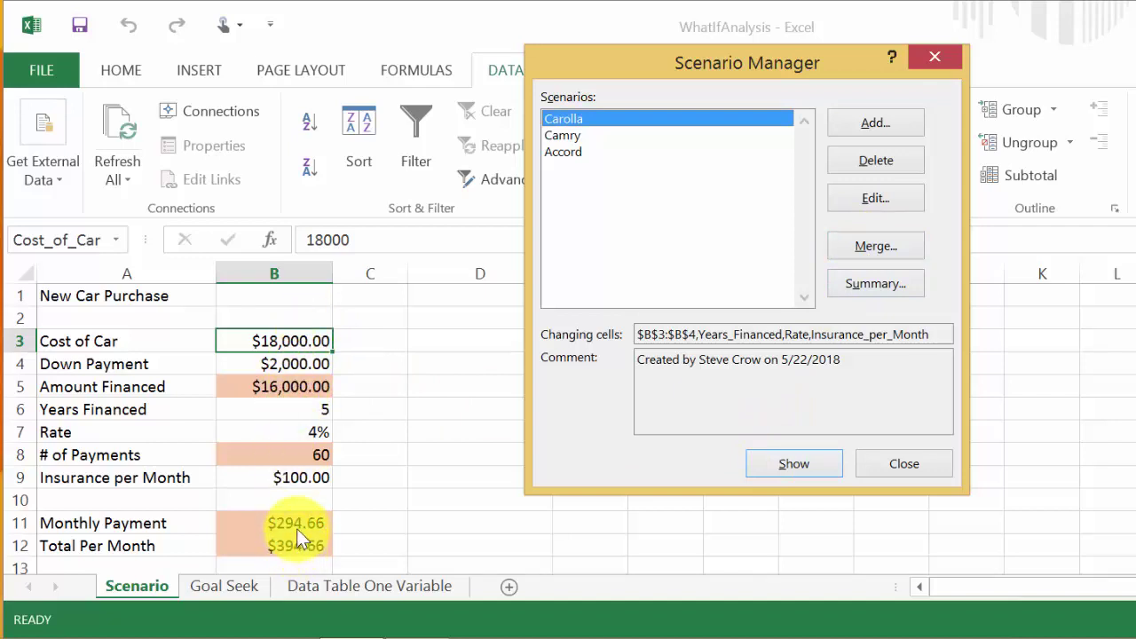
click(563, 137)
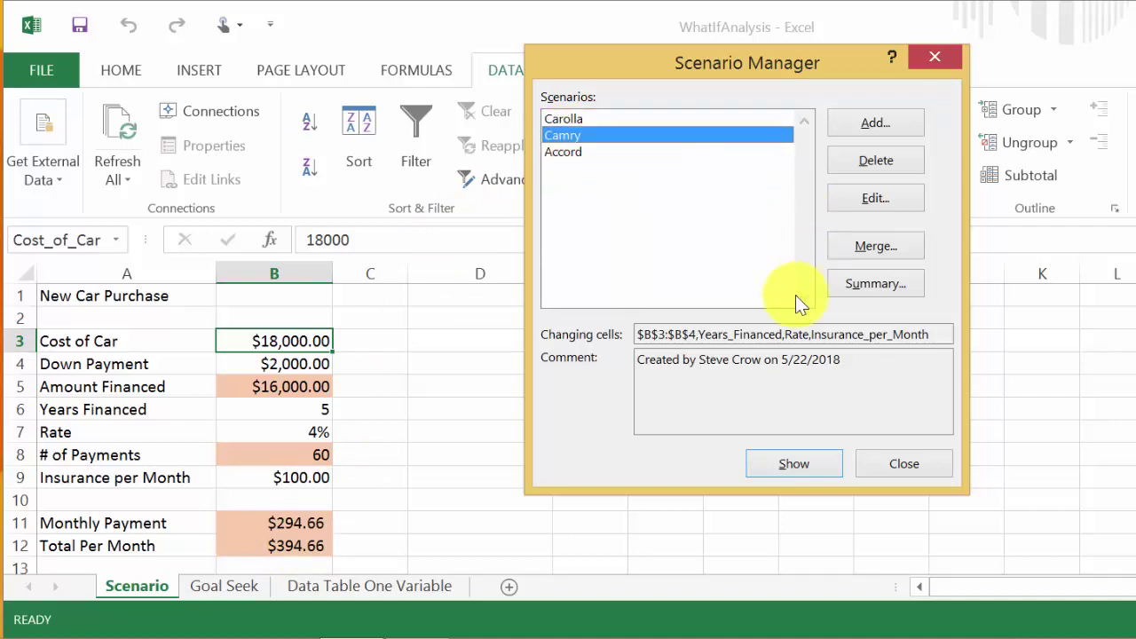
click(771, 470)
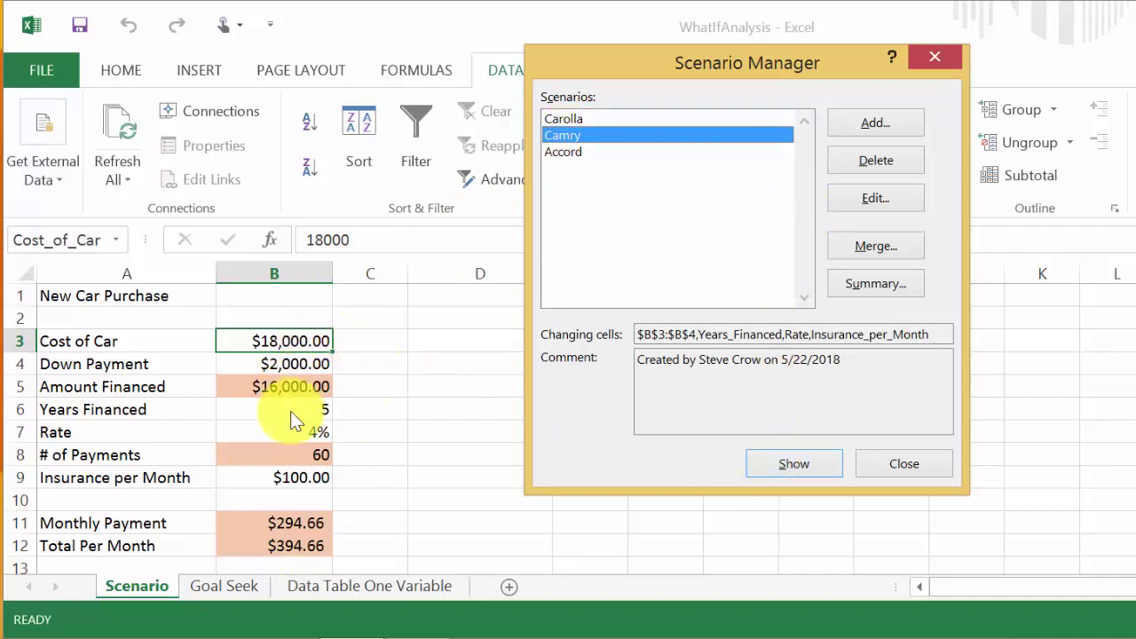
click(774, 460)
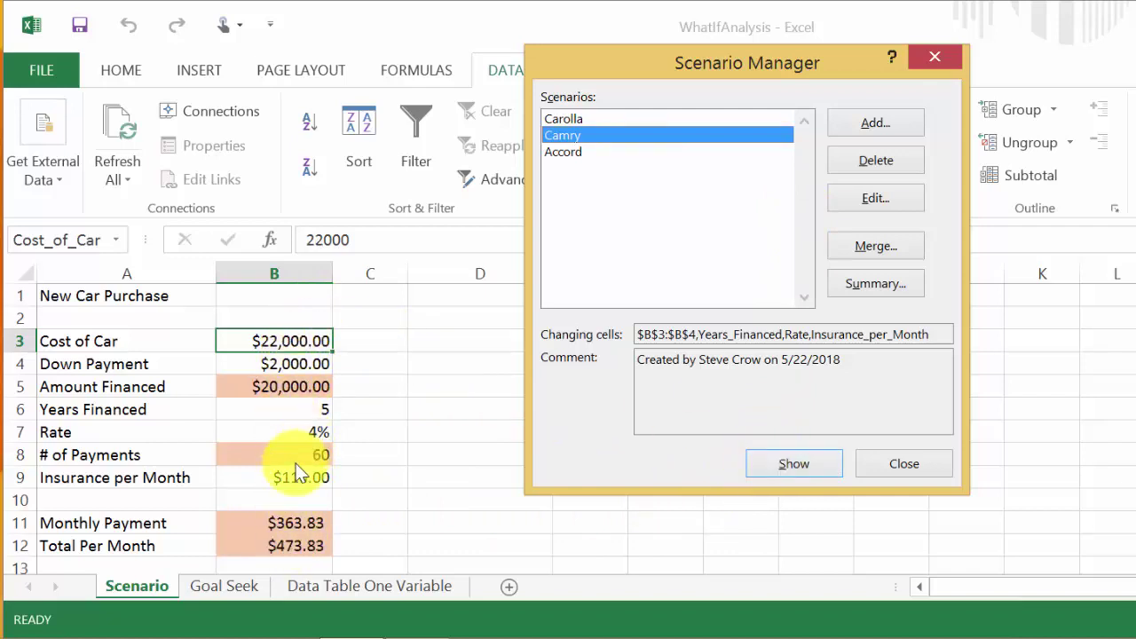
click(567, 152)
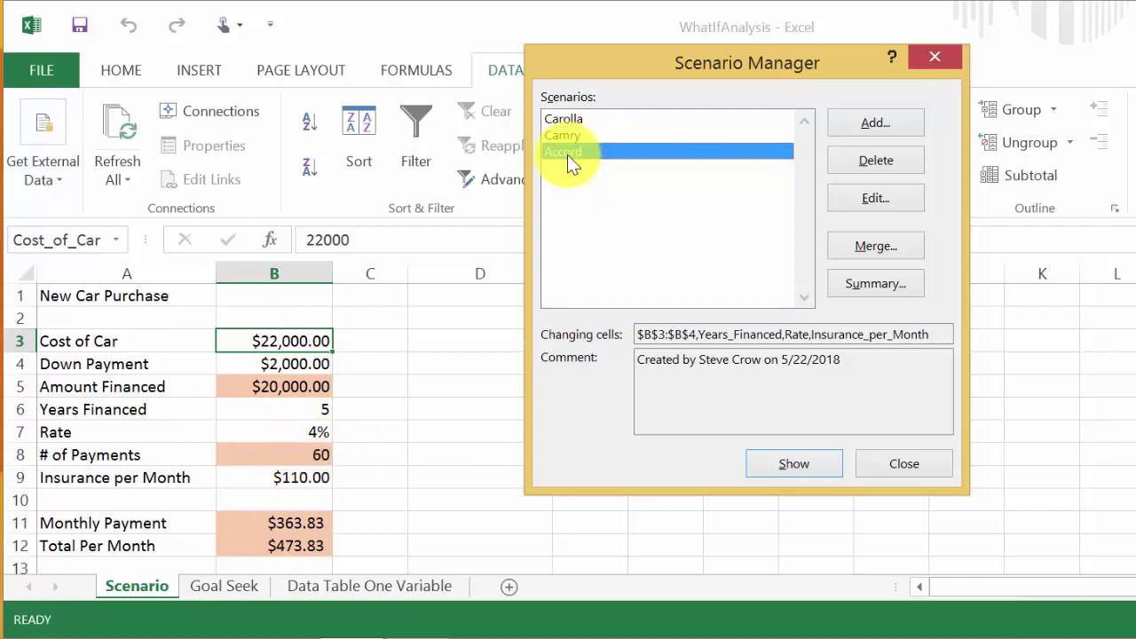
click(792, 467)
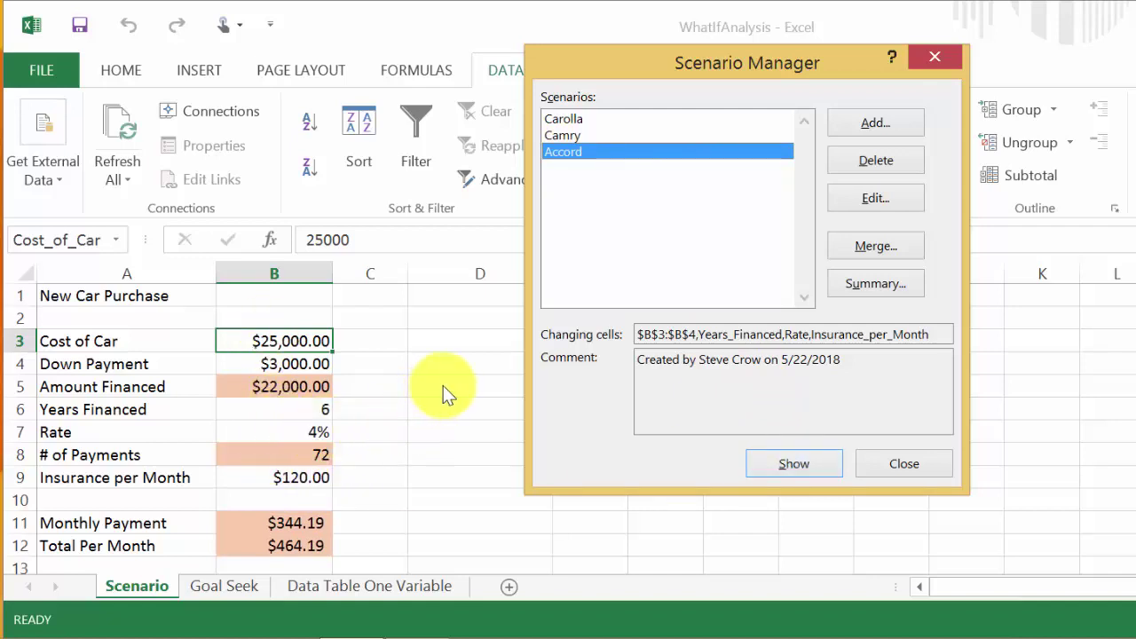
Step: Start a scenario summary report and set its result cells to the monthly totals in B11:B12
click(869, 285)
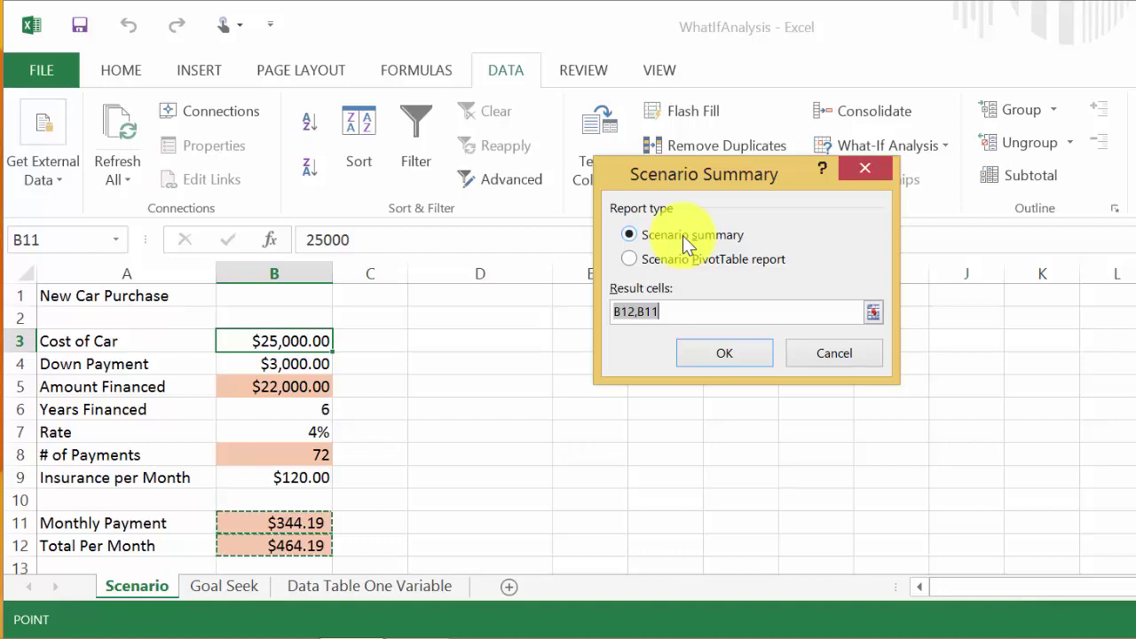
click(873, 312)
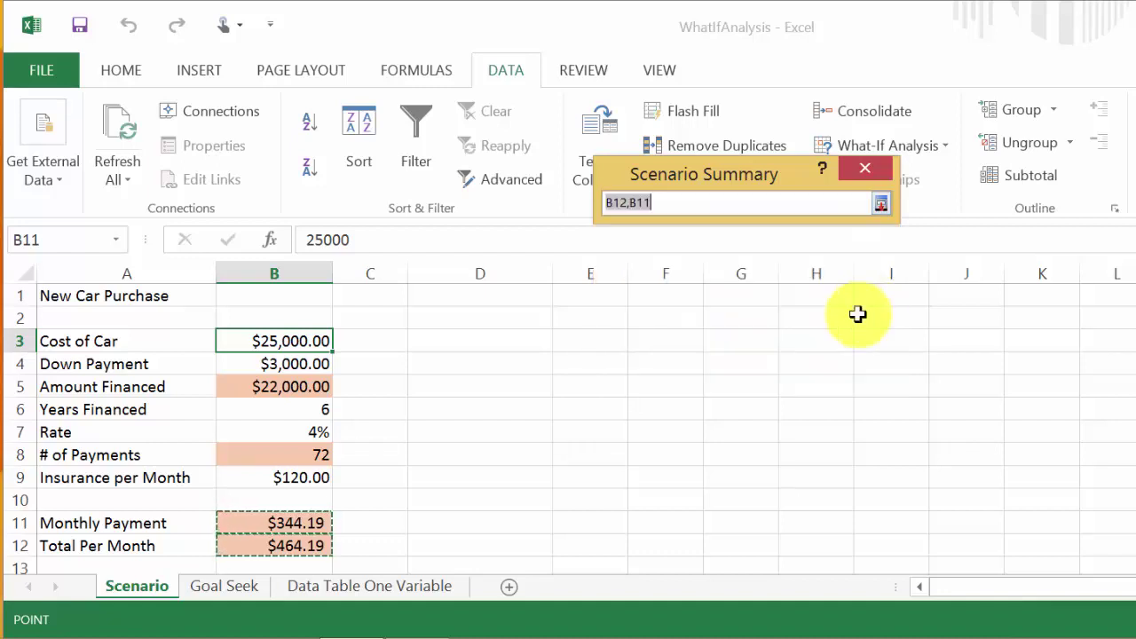
click(273, 546)
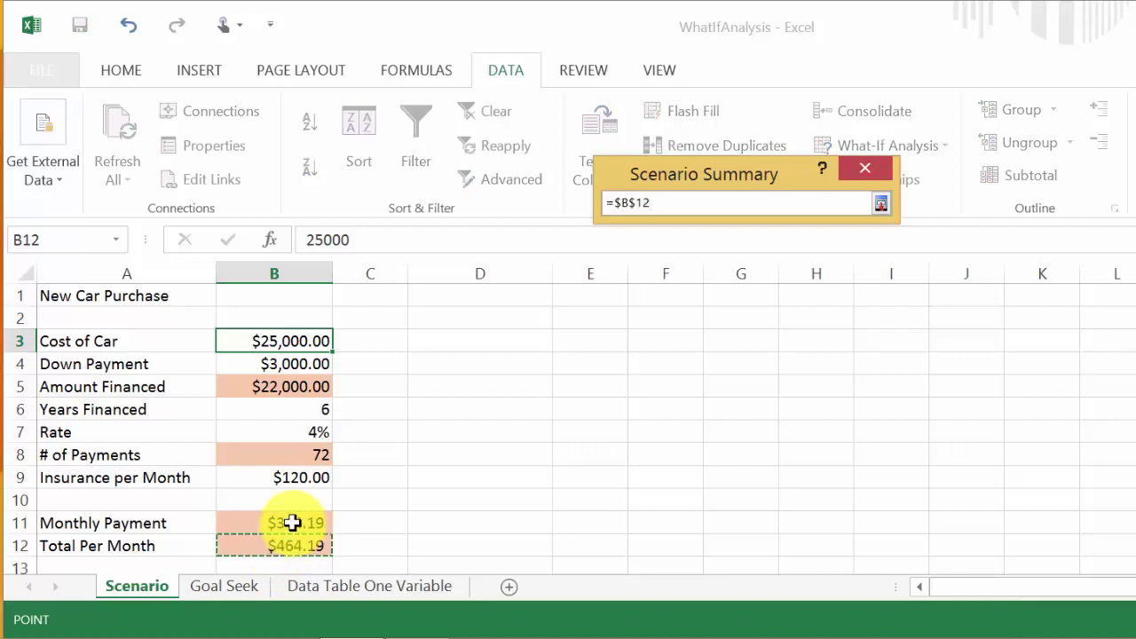
click(293, 523)
drag(290, 535, 301, 542)
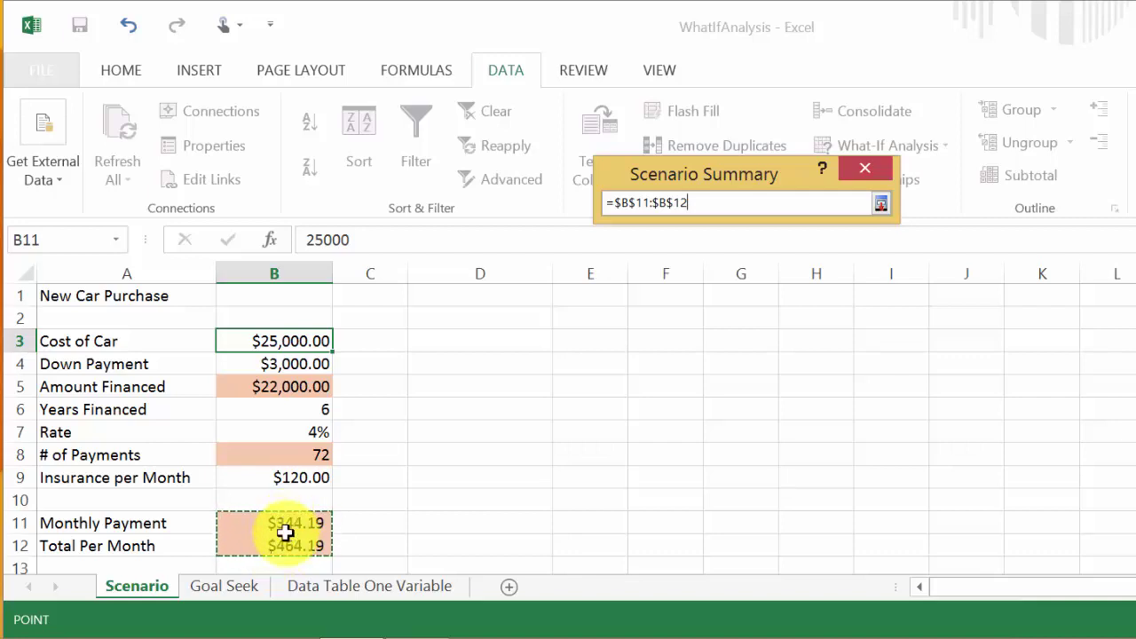
click(880, 203)
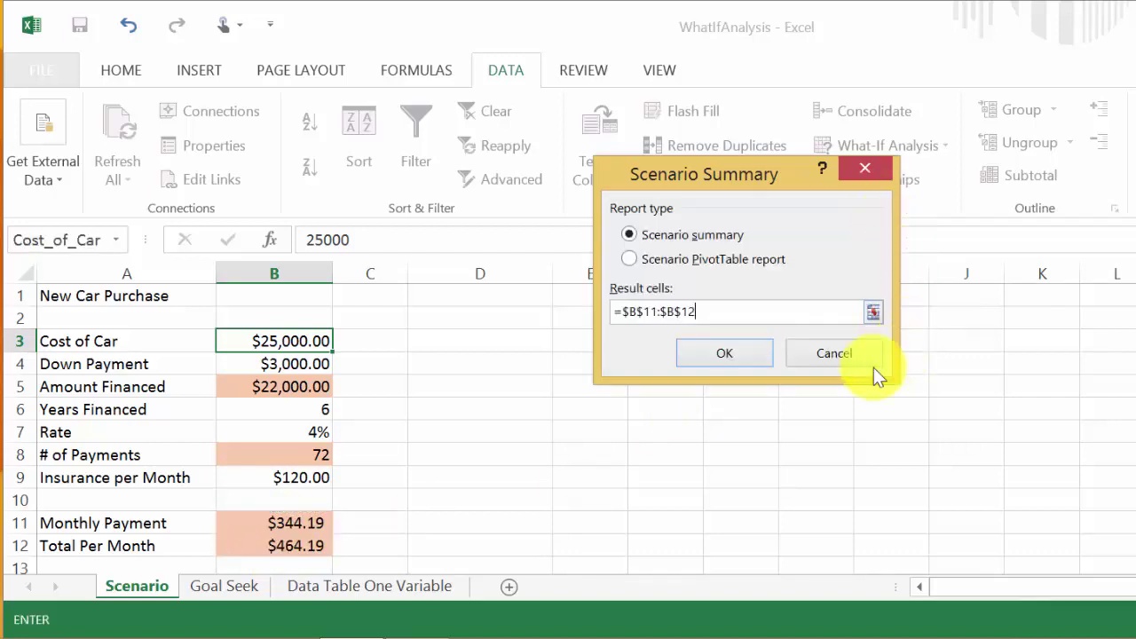
Step: Generate the scenario summary report and review its changing and result cells for the three cars
click(728, 353)
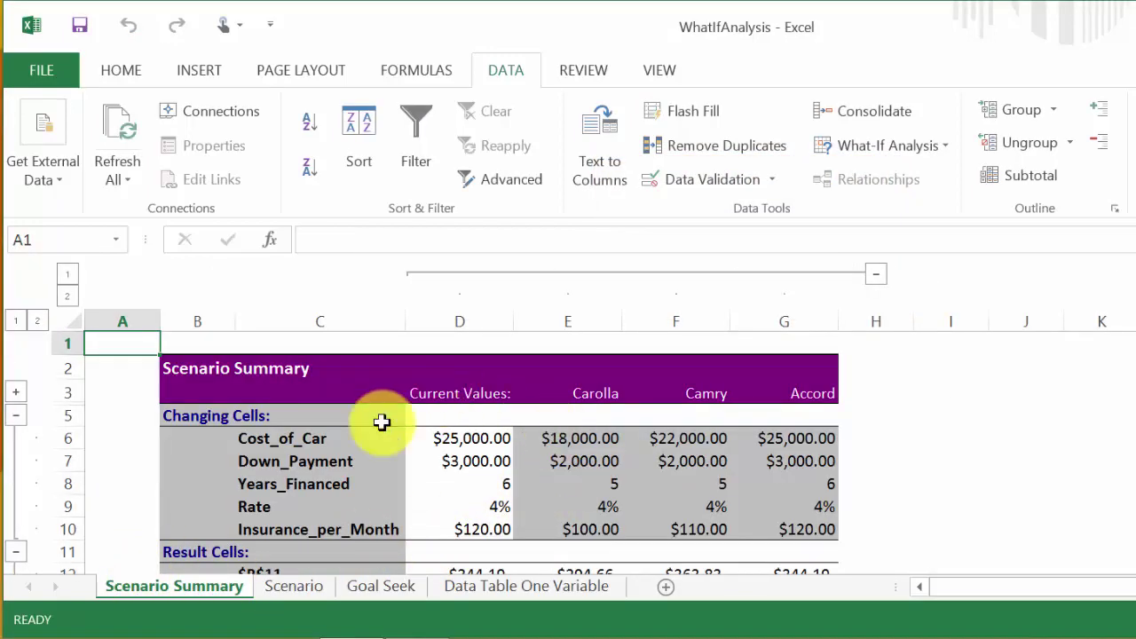
scroll(664, 446, down, 1)
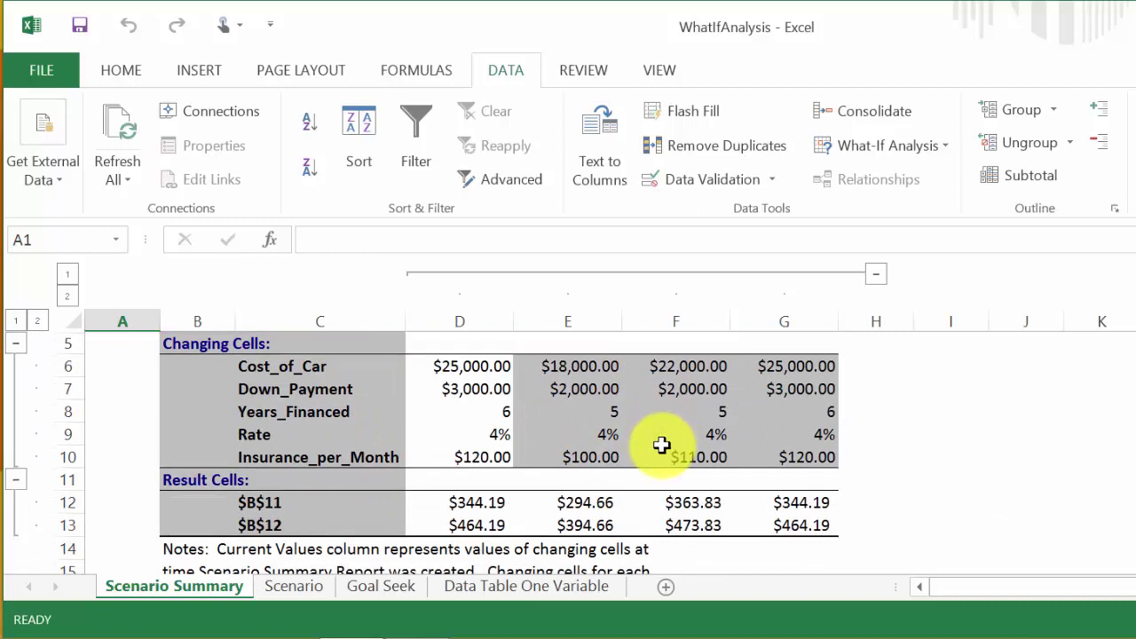
scroll(662, 444, up, 1)
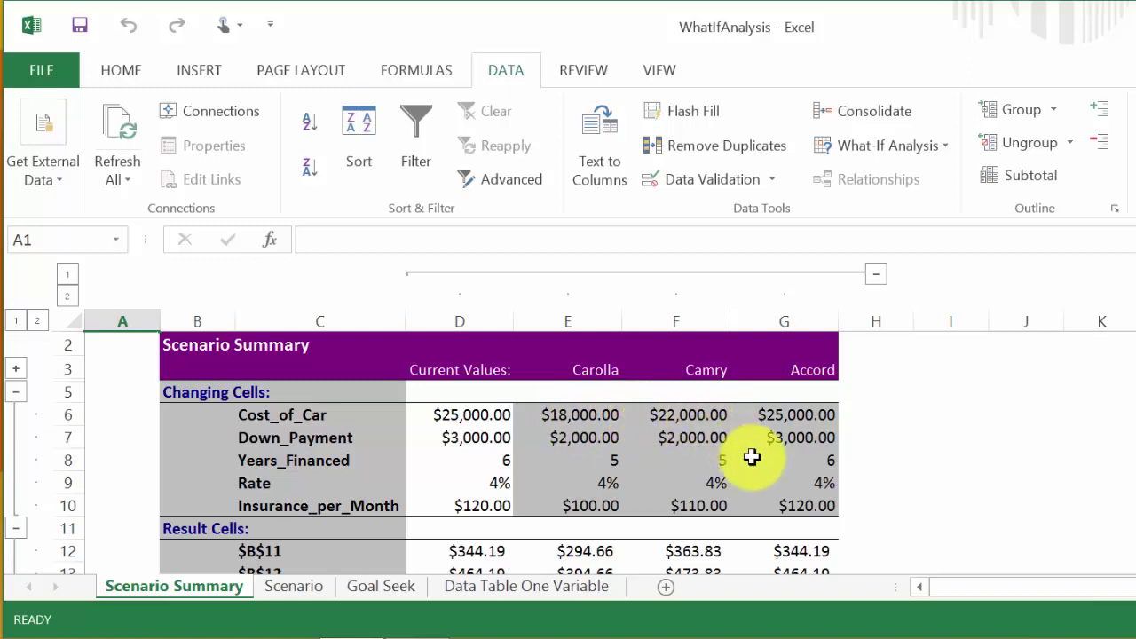
scroll(750, 456, down, 1)
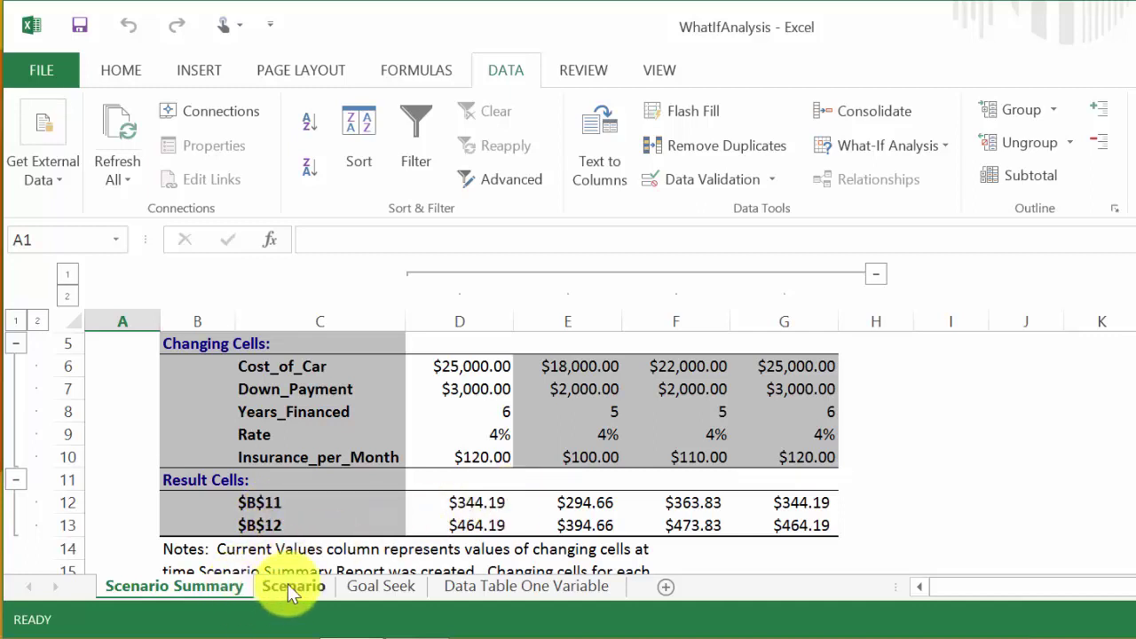
Step: Delete the Scenario Summary sheet from the workbook
right_click(194, 590)
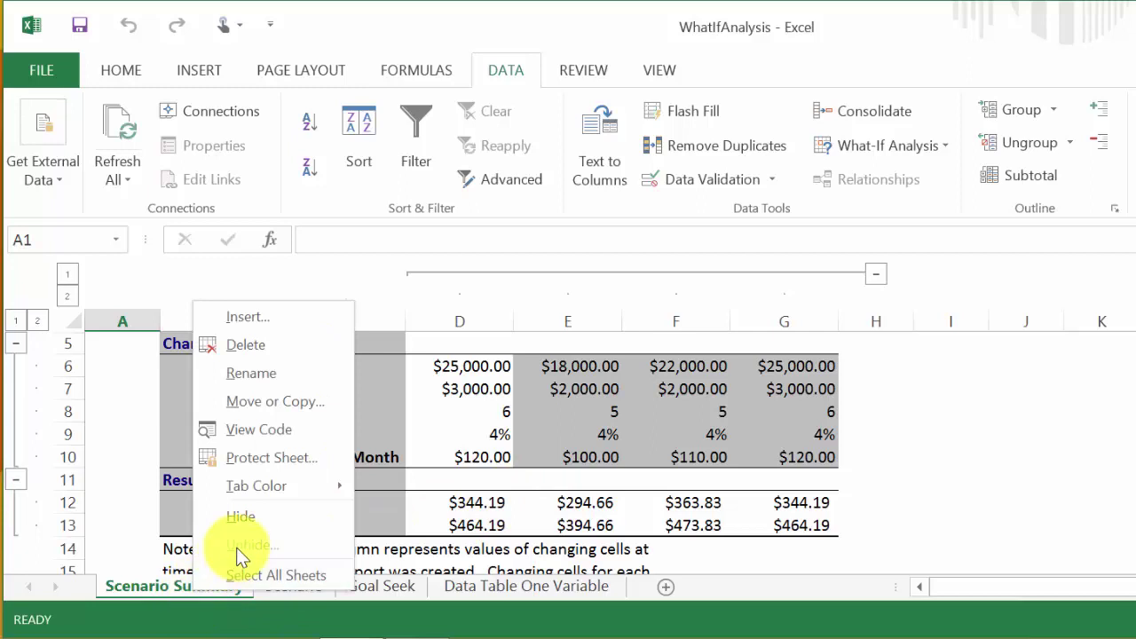
click(263, 344)
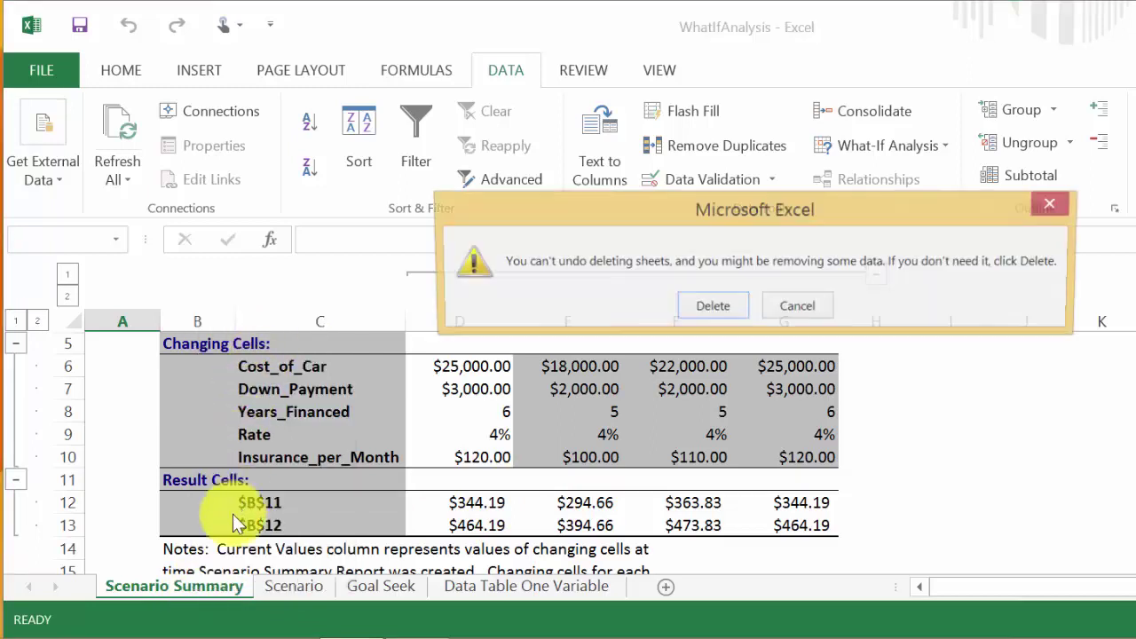
click(701, 306)
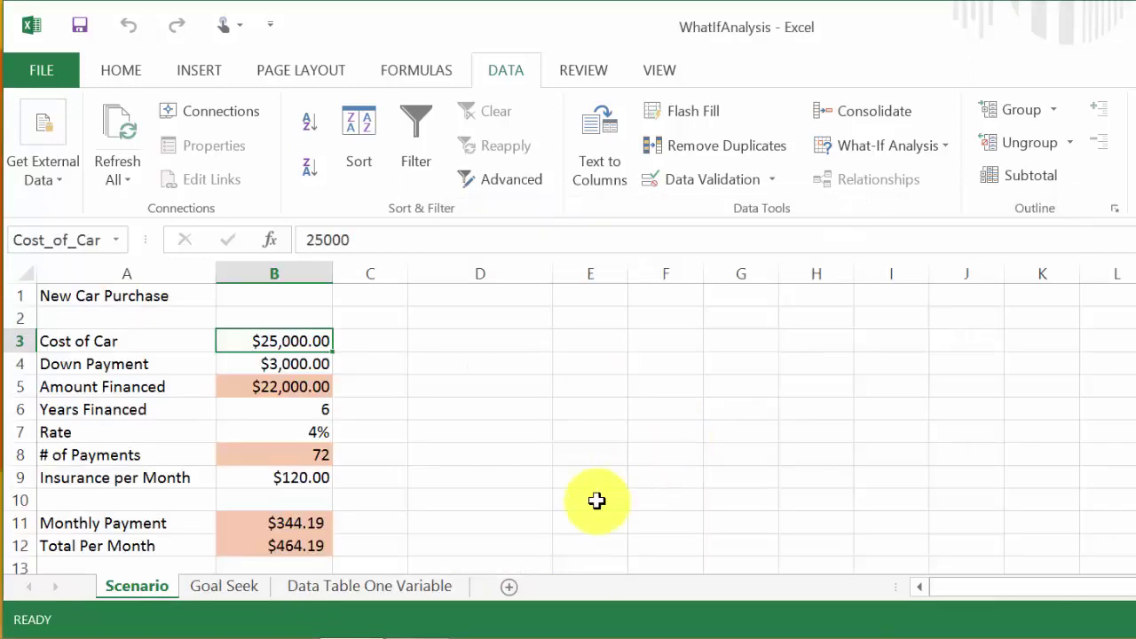
Step: Define the workbook names Monthly_Payment for cell B11 and Total_Per_Month for cell B12 on the Scenario sheet
click(281, 523)
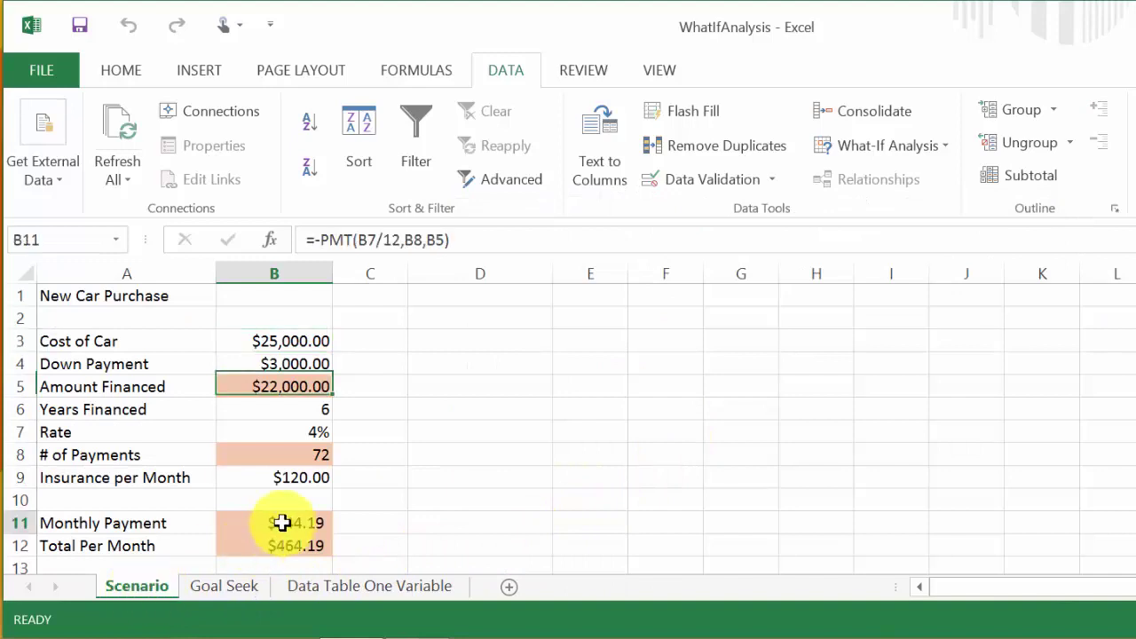
right_click(281, 523)
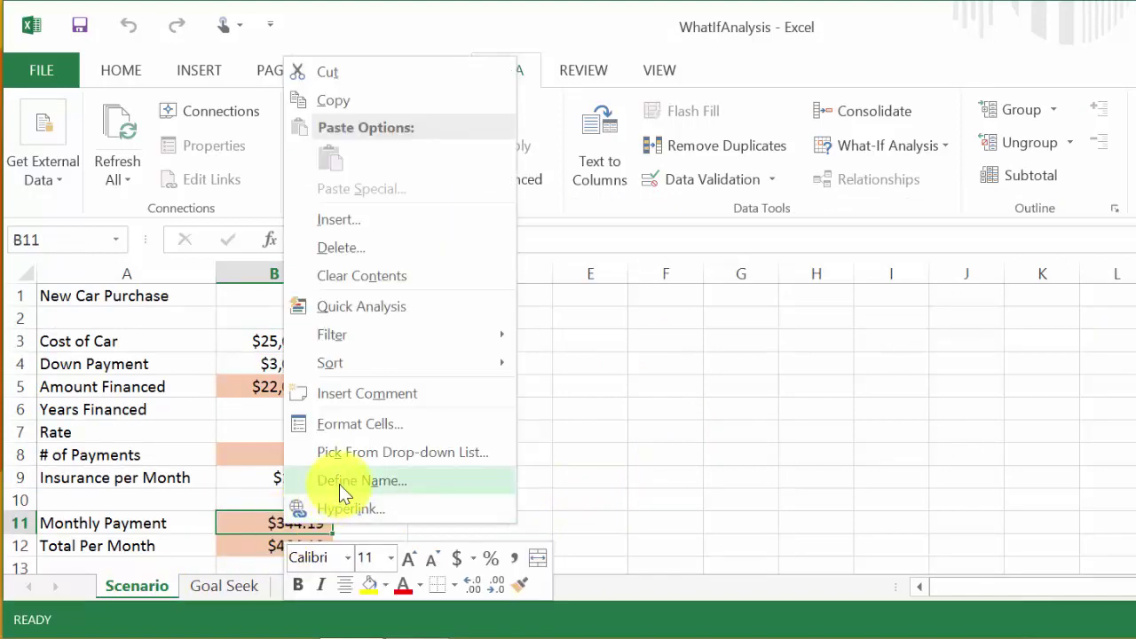
click(339, 483)
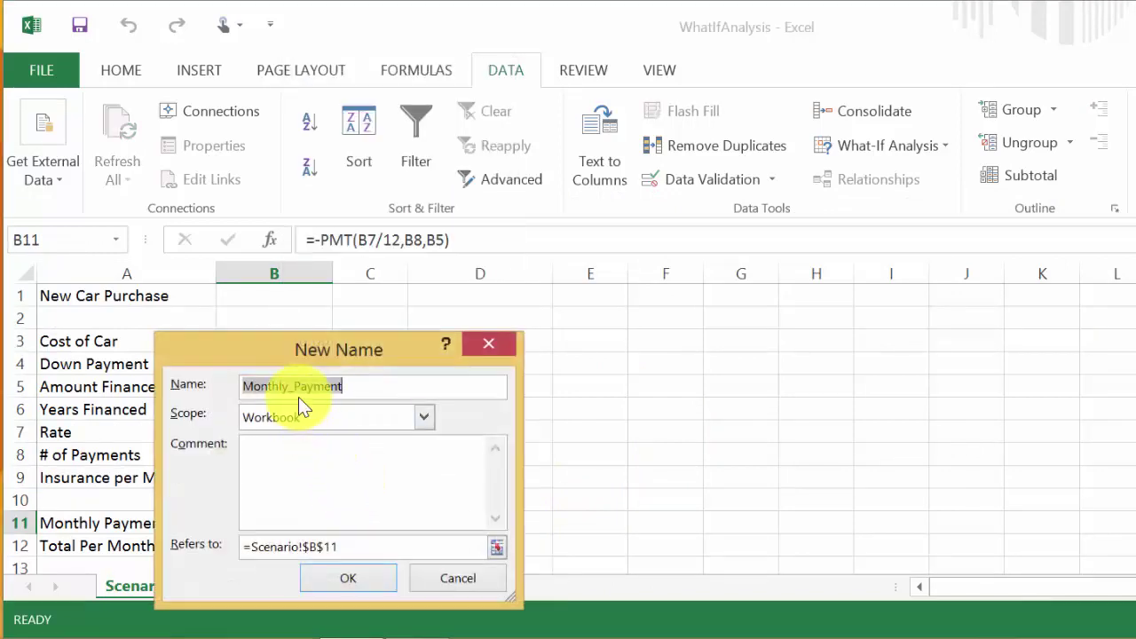
click(337, 582)
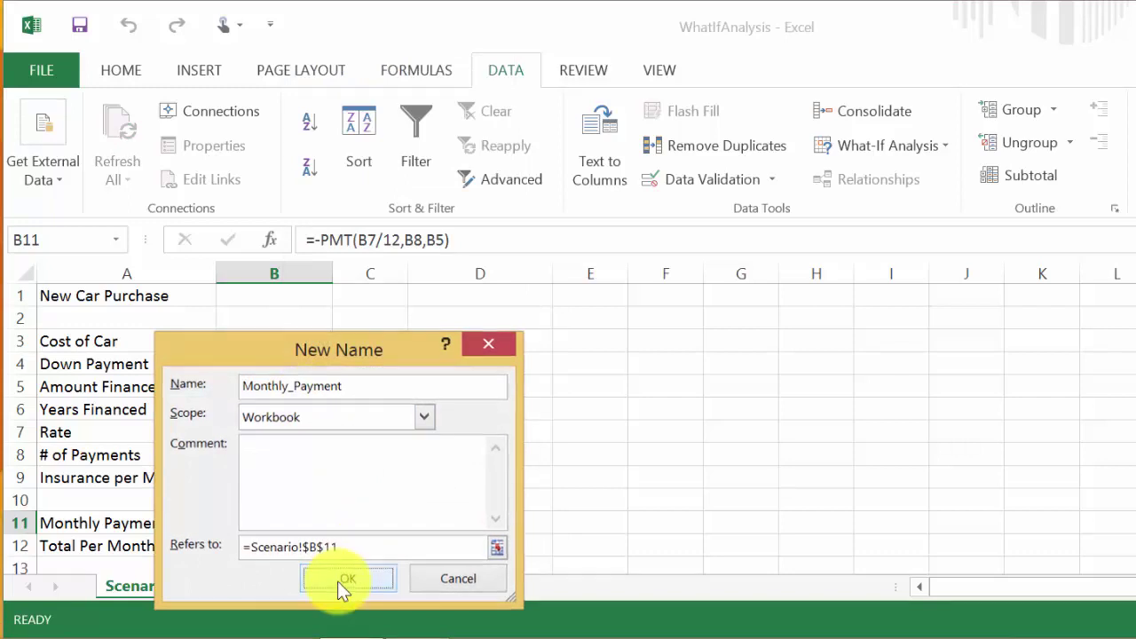
click(282, 546)
right_click(284, 546)
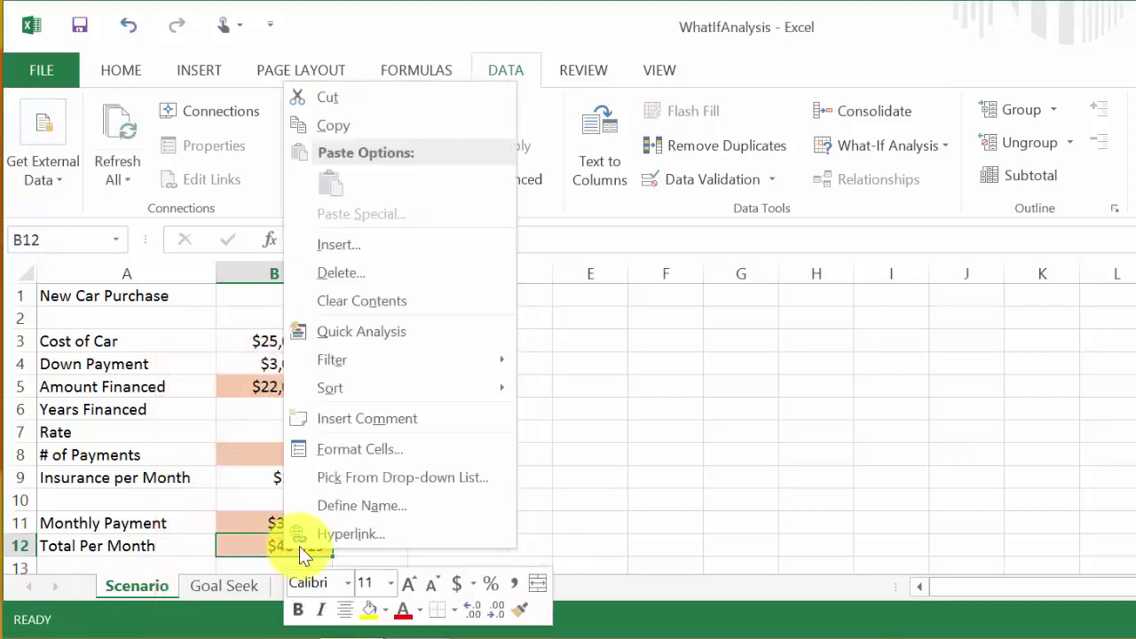
click(339, 505)
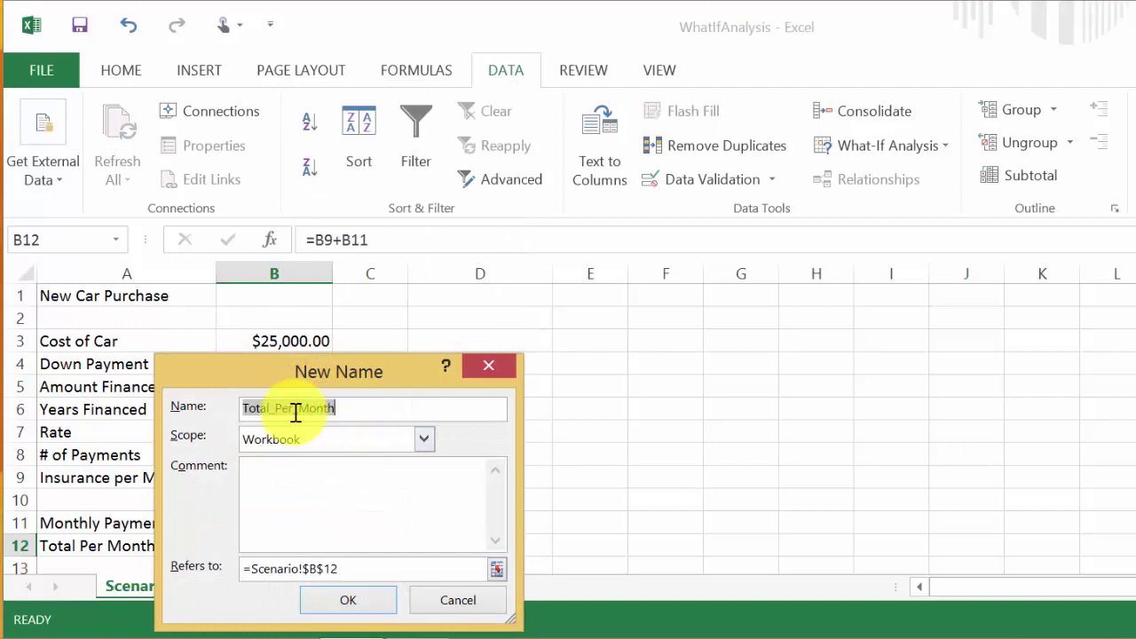
click(348, 609)
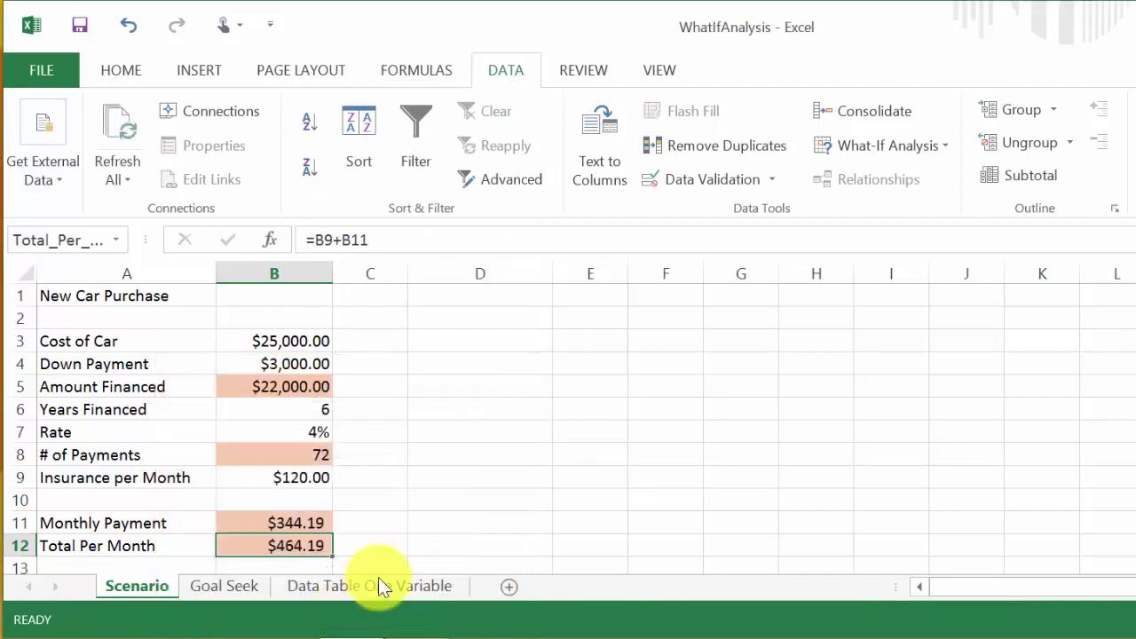
Step: Generate a scenario summary report from the Scenario Manager with result cells B11:B12 and review the three cars' monthly results
click(317, 342)
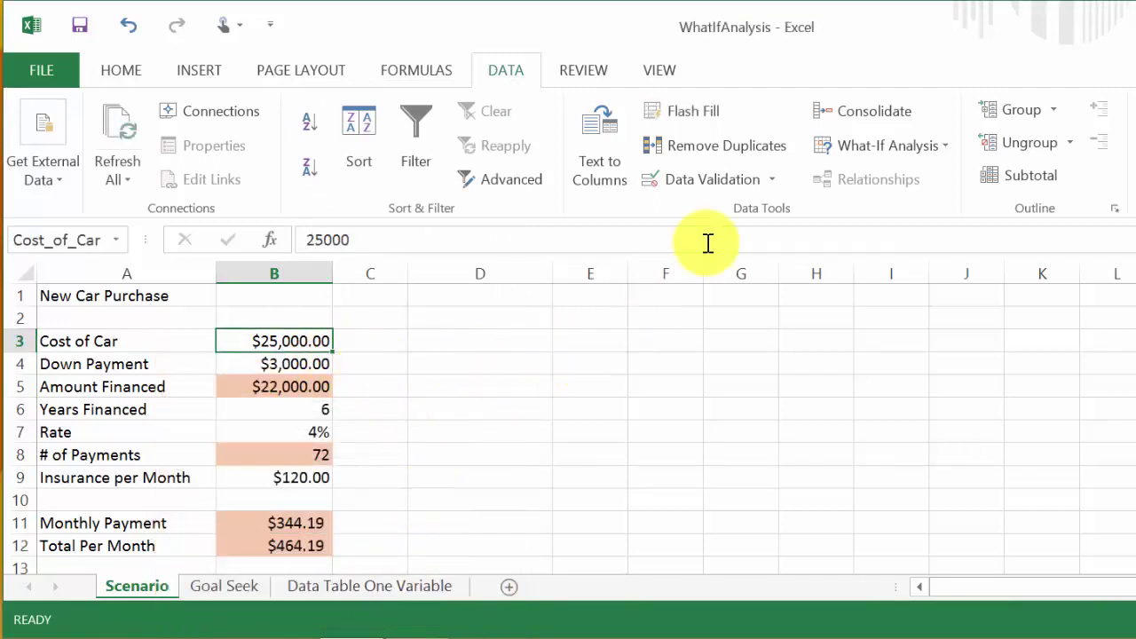
click(936, 150)
click(889, 178)
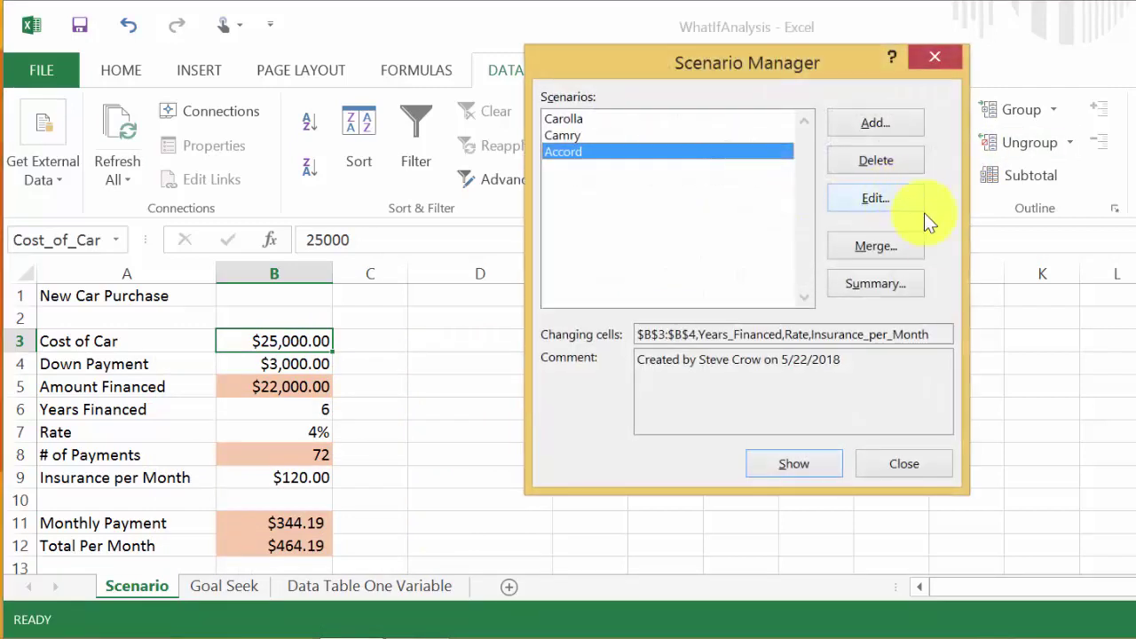
click(848, 282)
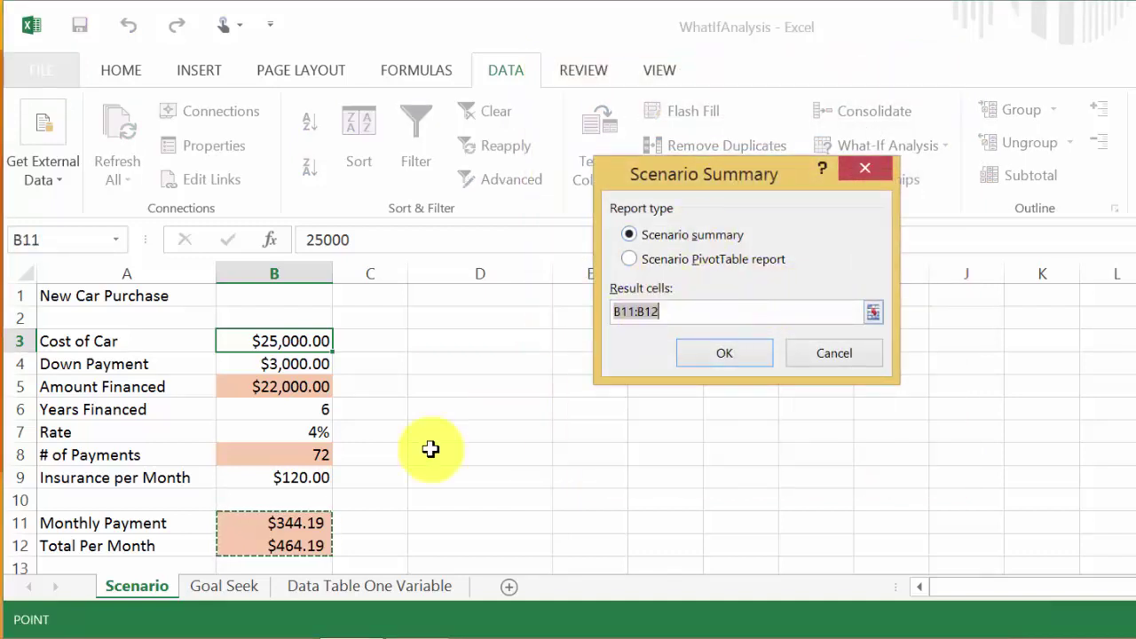
click(717, 353)
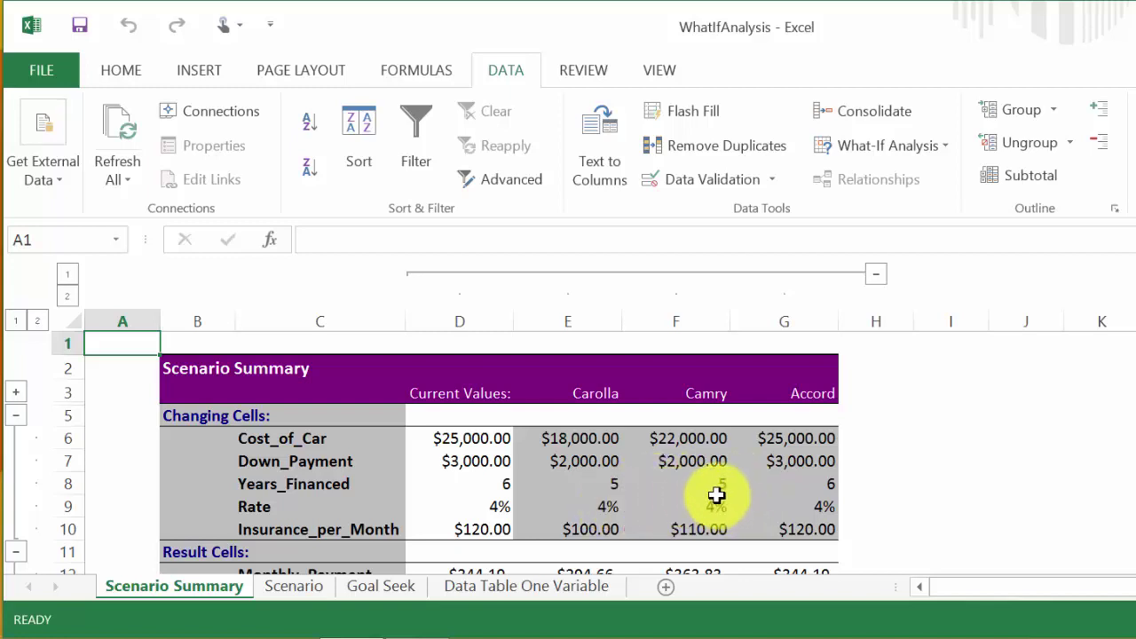
scroll(704, 473, down, 1)
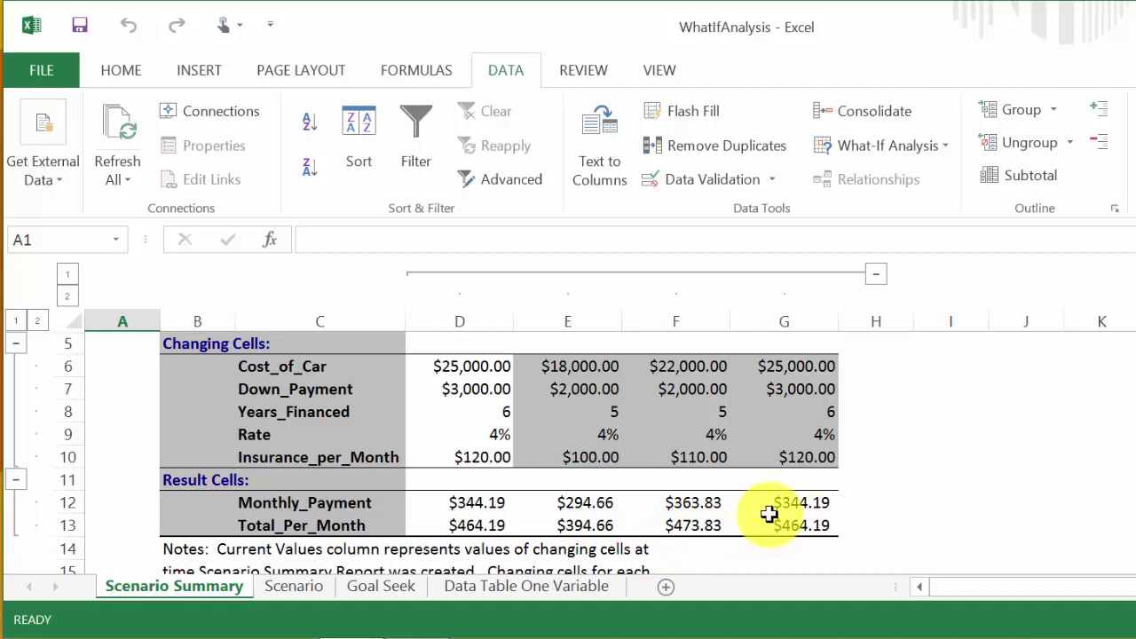
scroll(769, 513, up, 1)
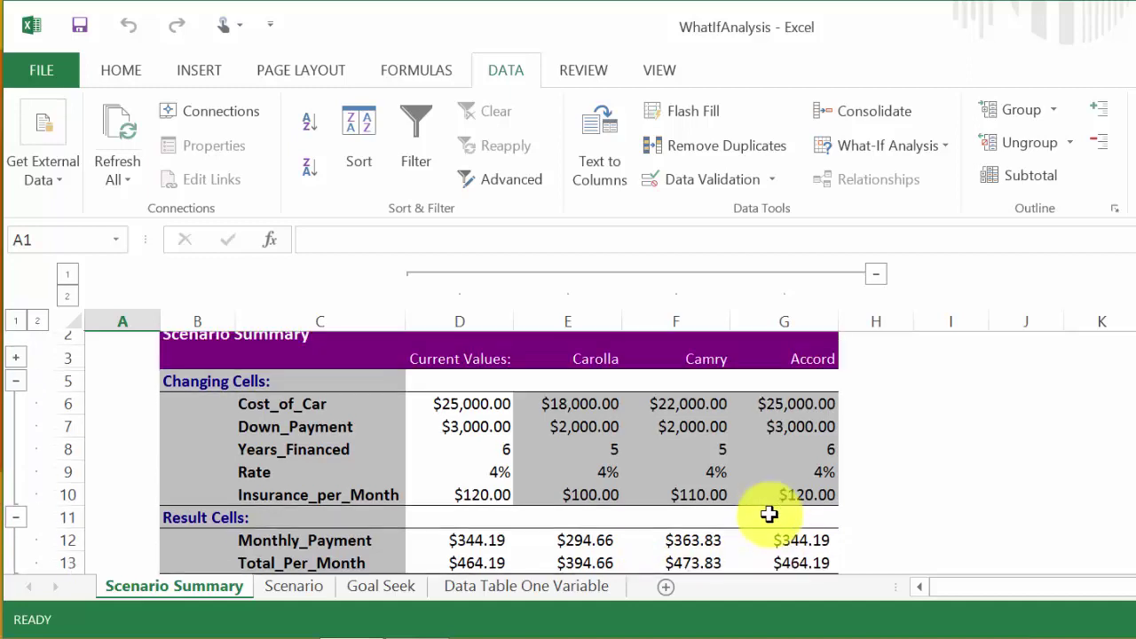